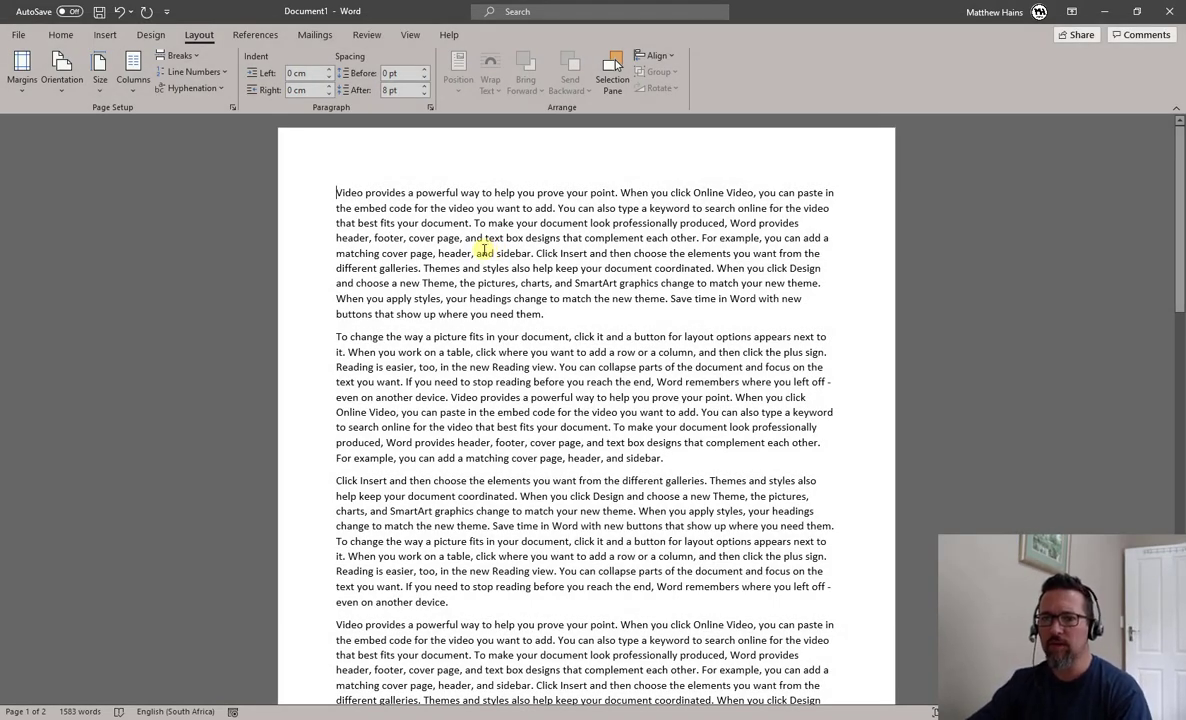
Place the cursor at the start of the 'To change the way a picture fits' paragraph.
scroll(525, 428, "down", 8)
scroll(528, 424, "down", 3)
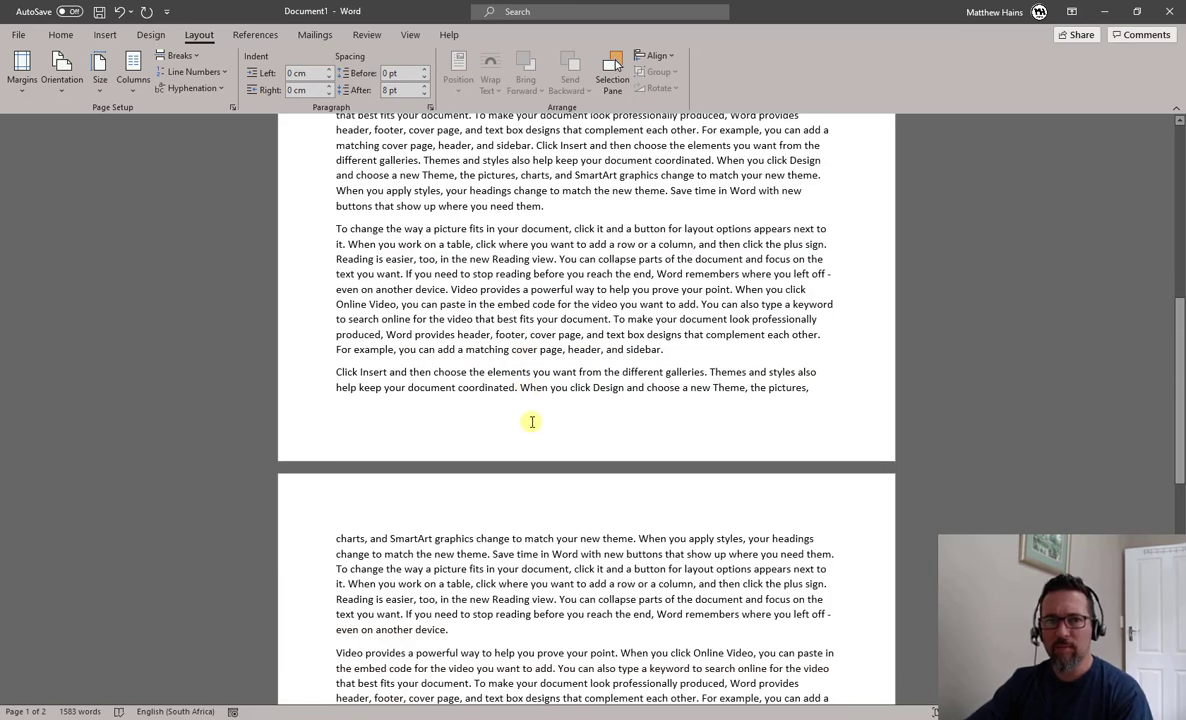
scroll(531, 422, "down", 4)
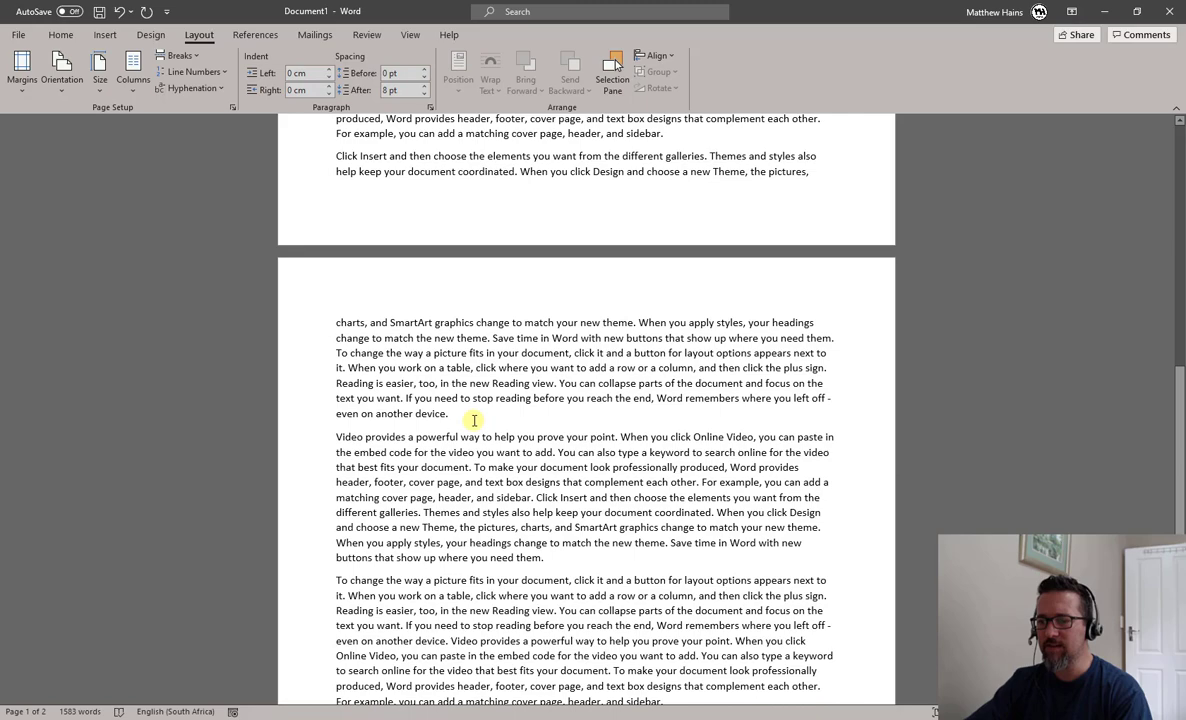
scroll(467, 413, "down", 6)
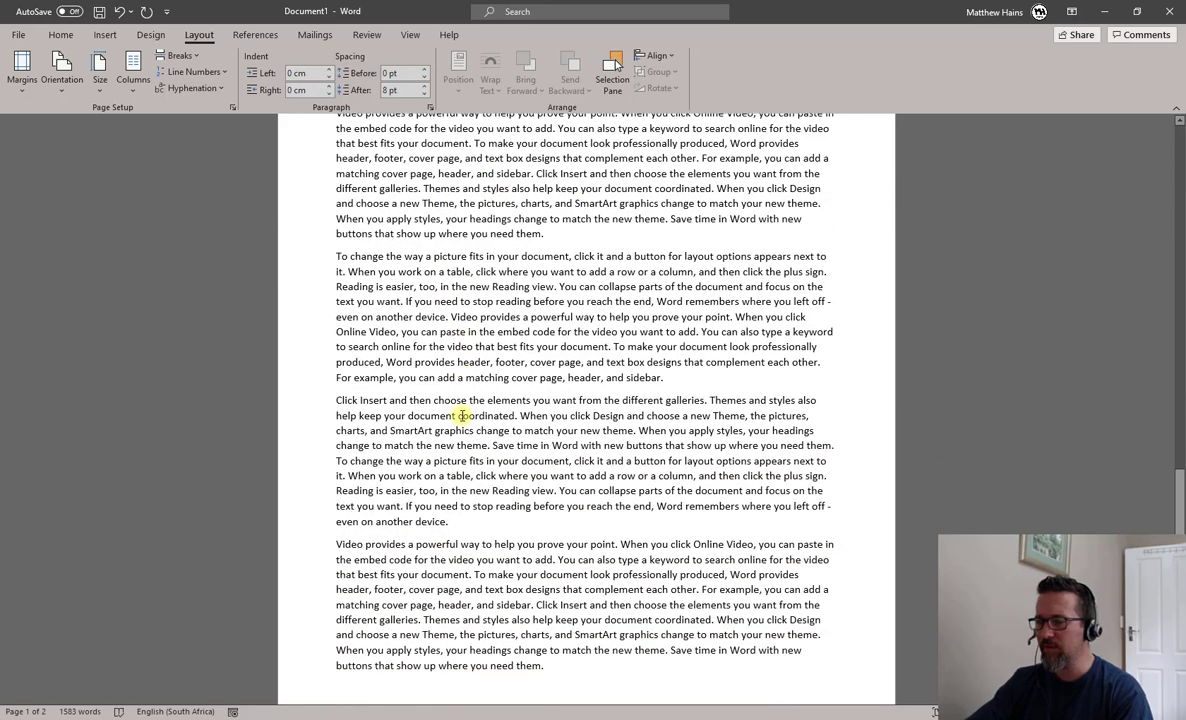
scroll(393, 405, "up", 1)
left_click(394, 404)
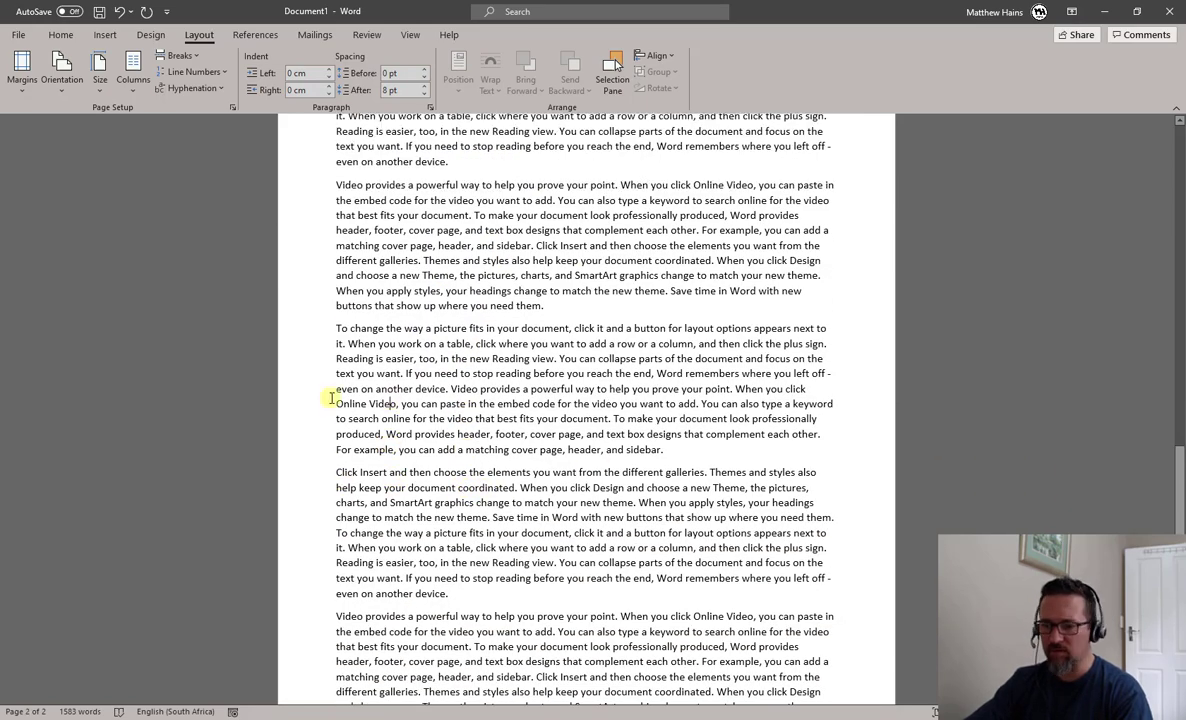
left_click(336, 329)
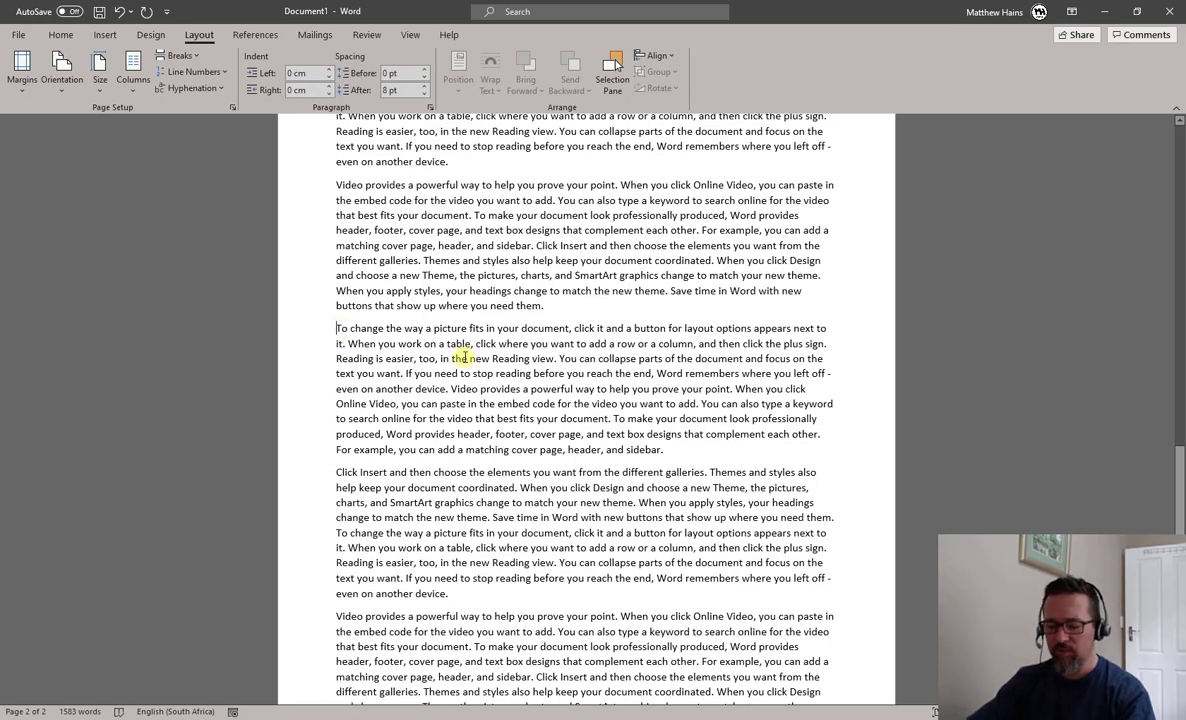
key("ctrl+Return")
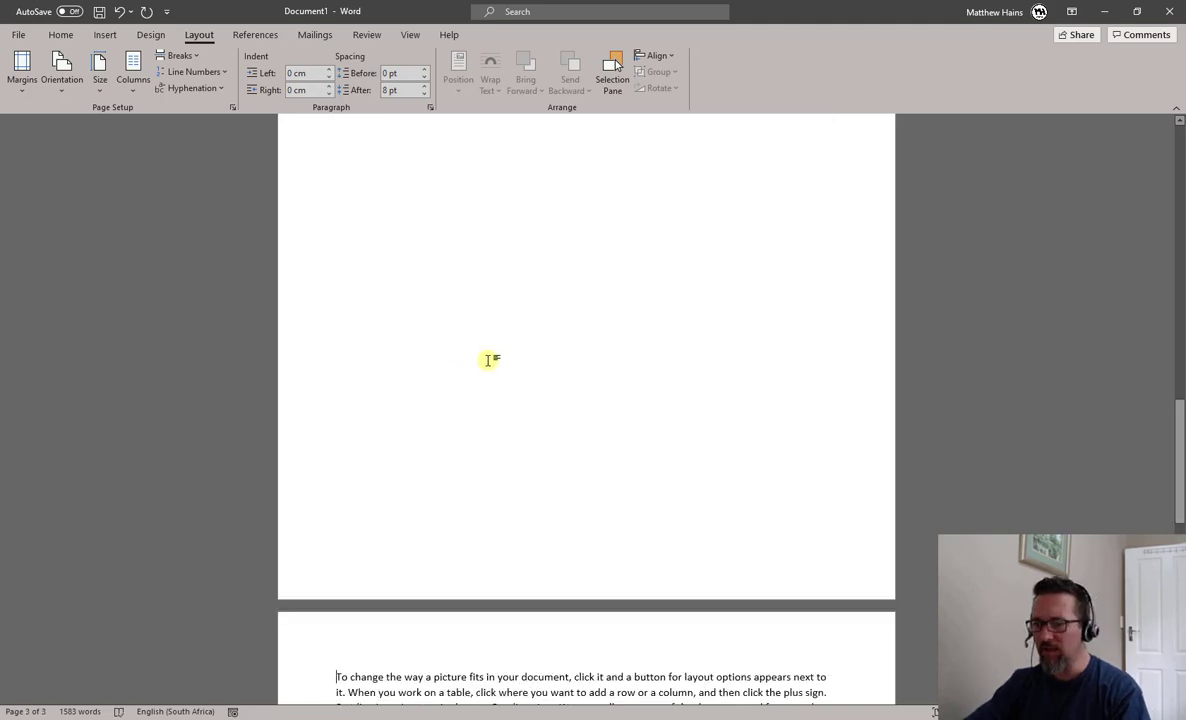
scroll(490, 343, "down", 5)
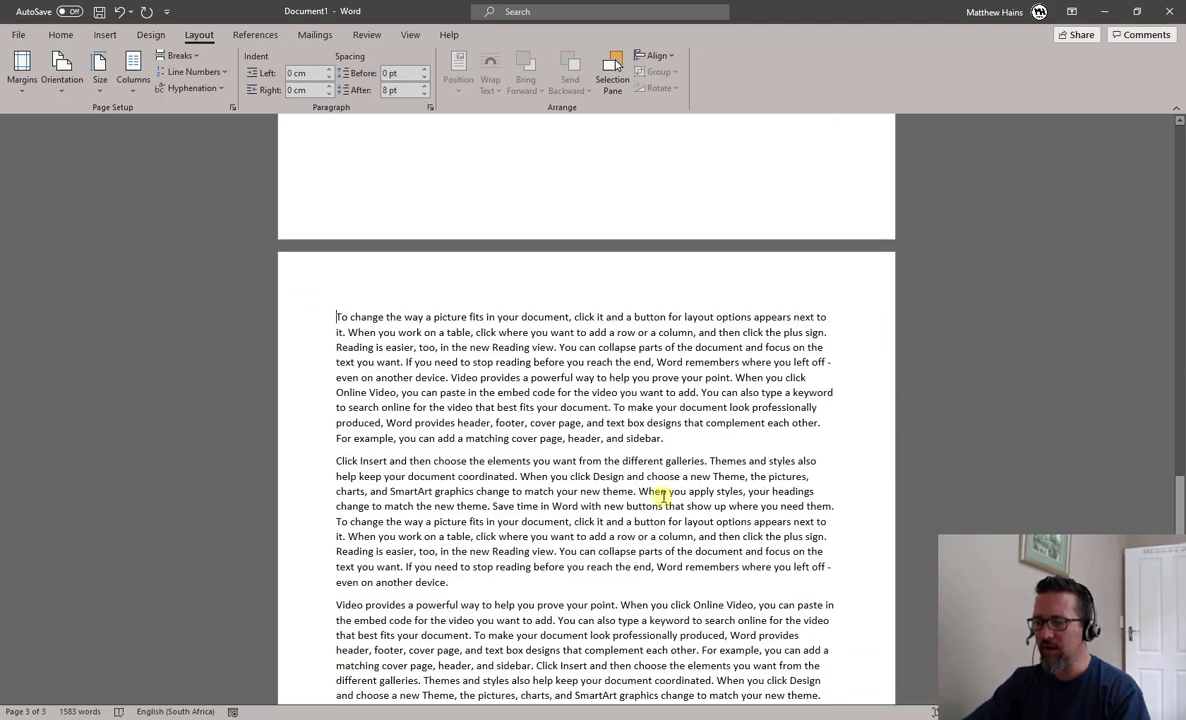
scroll(614, 461, "up", 5)
key("ctrl+z")
scroll(575, 474, "up", 3)
scroll(585, 430, "down", 3)
left_click(542, 386)
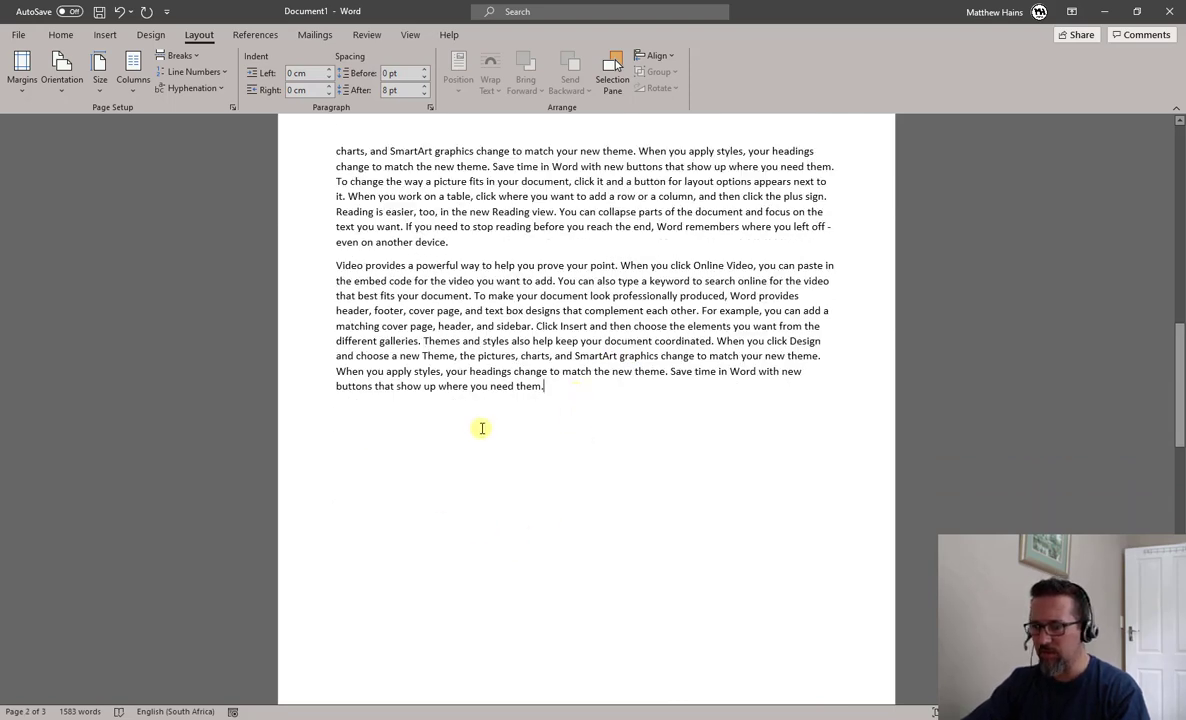
scroll(482, 426, "down", 10)
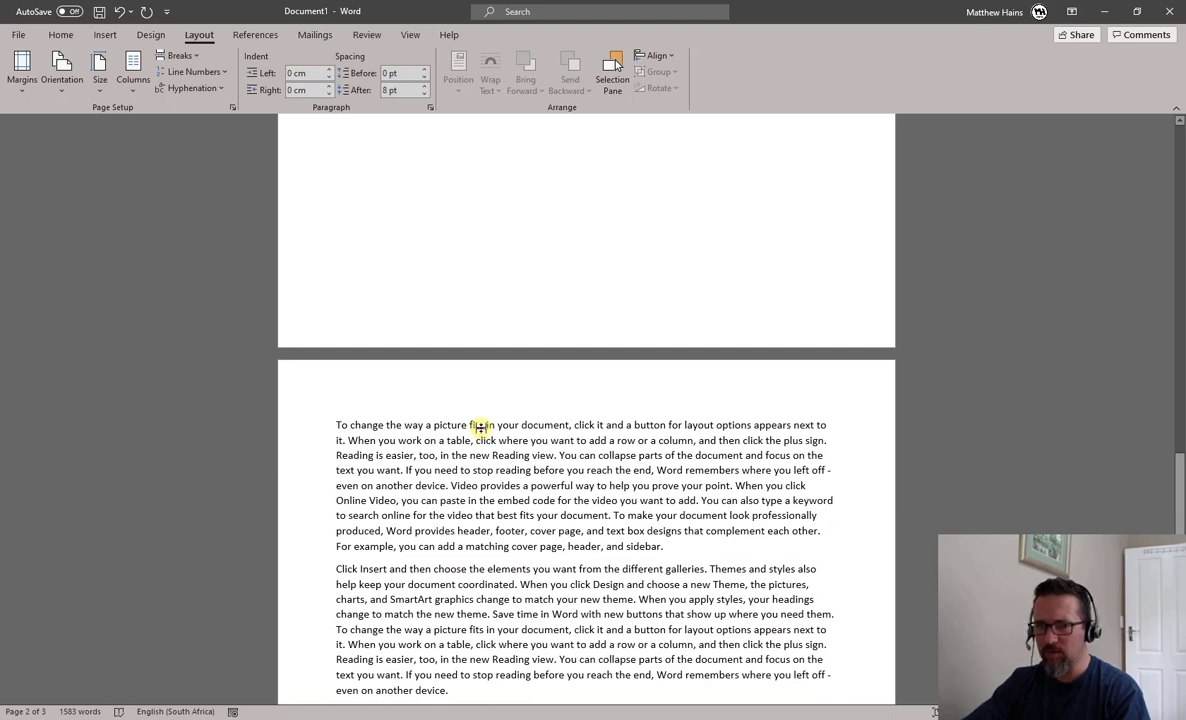
key("Delete")
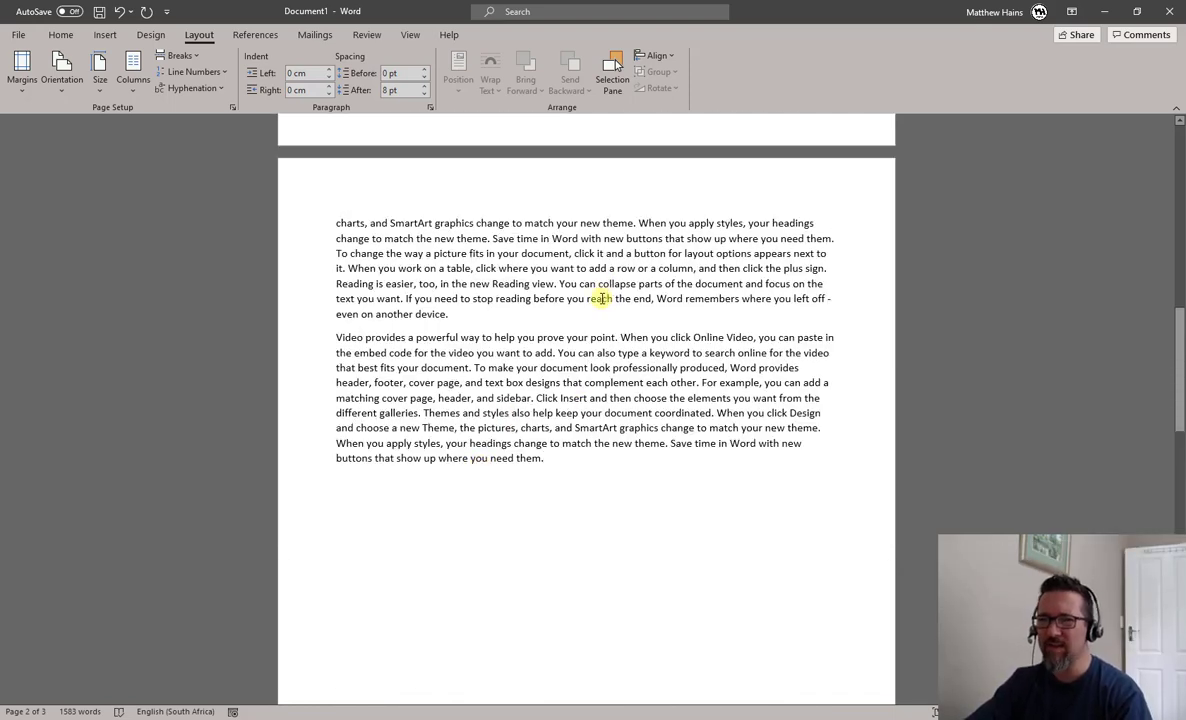
Turn on Show/Hide ¶ to reveal the Page Break marker after the 'Video provides…' paragraph.
left_click(59, 34)
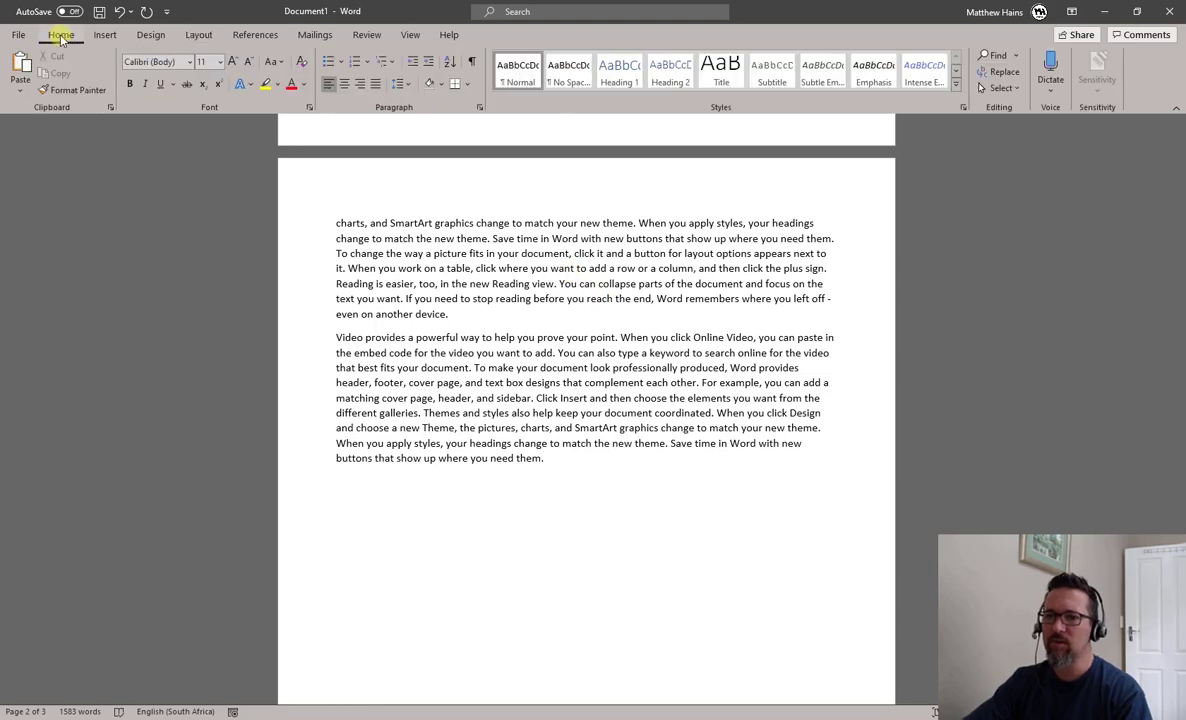
left_click(474, 63)
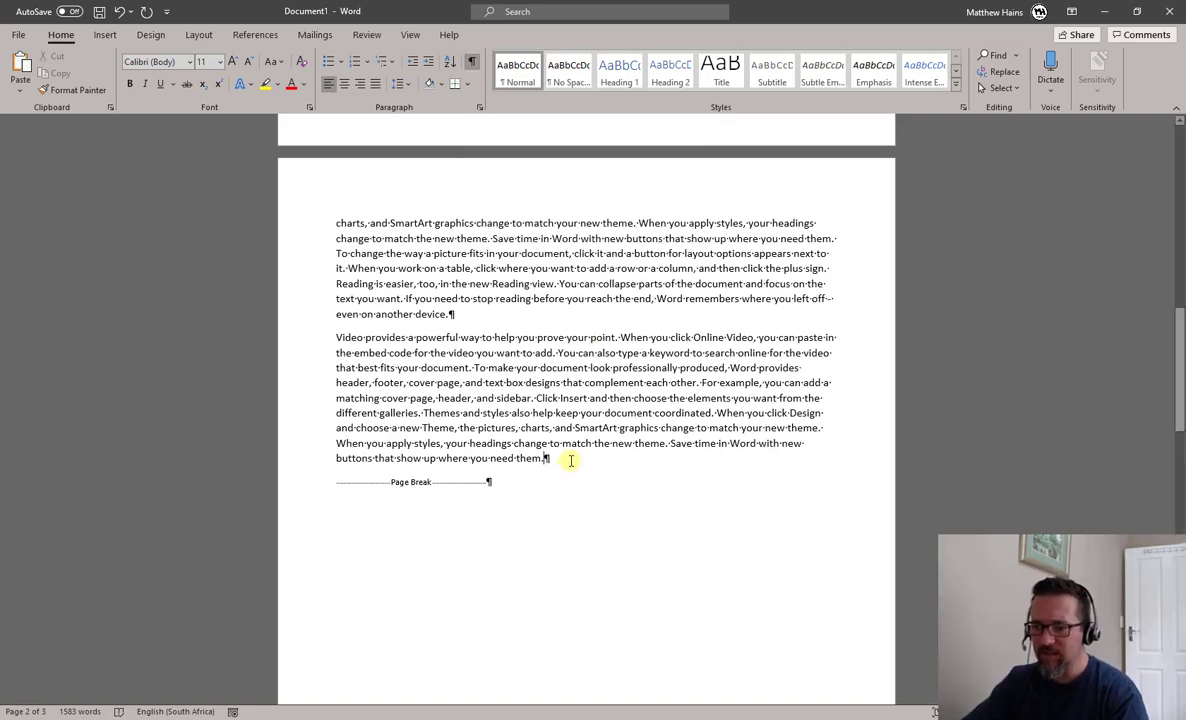
scroll(564, 467, "up", 6)
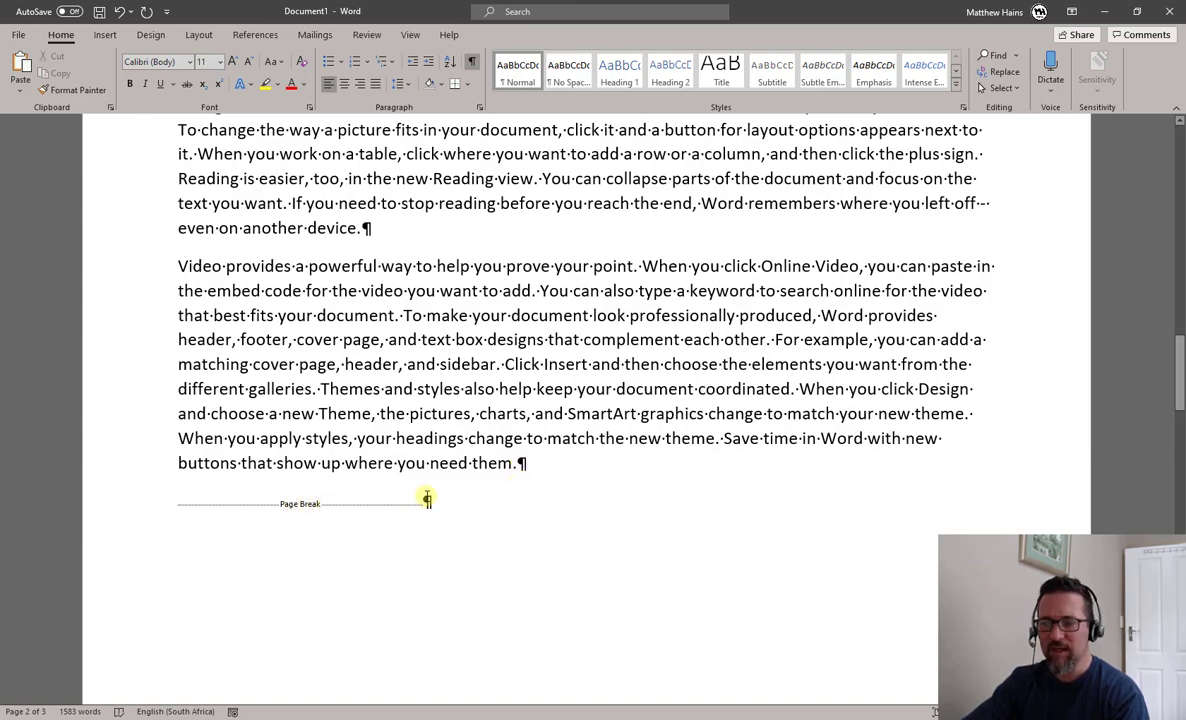
scroll(431, 484, "down", 8)
scroll(438, 520, "down", 4)
scroll(438, 520, "down", 1)
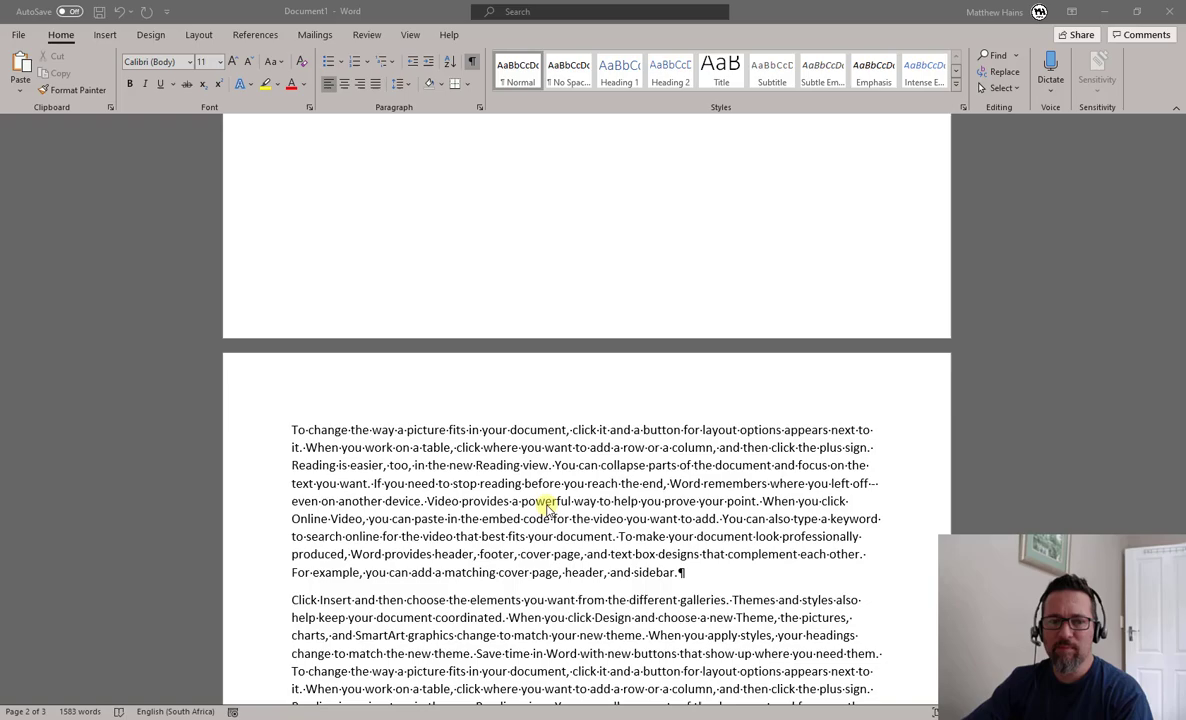
Show the Insert tab's Page Number > Bottom of Page gallery of Plain Number styles.
scroll(397, 476, "down", 10)
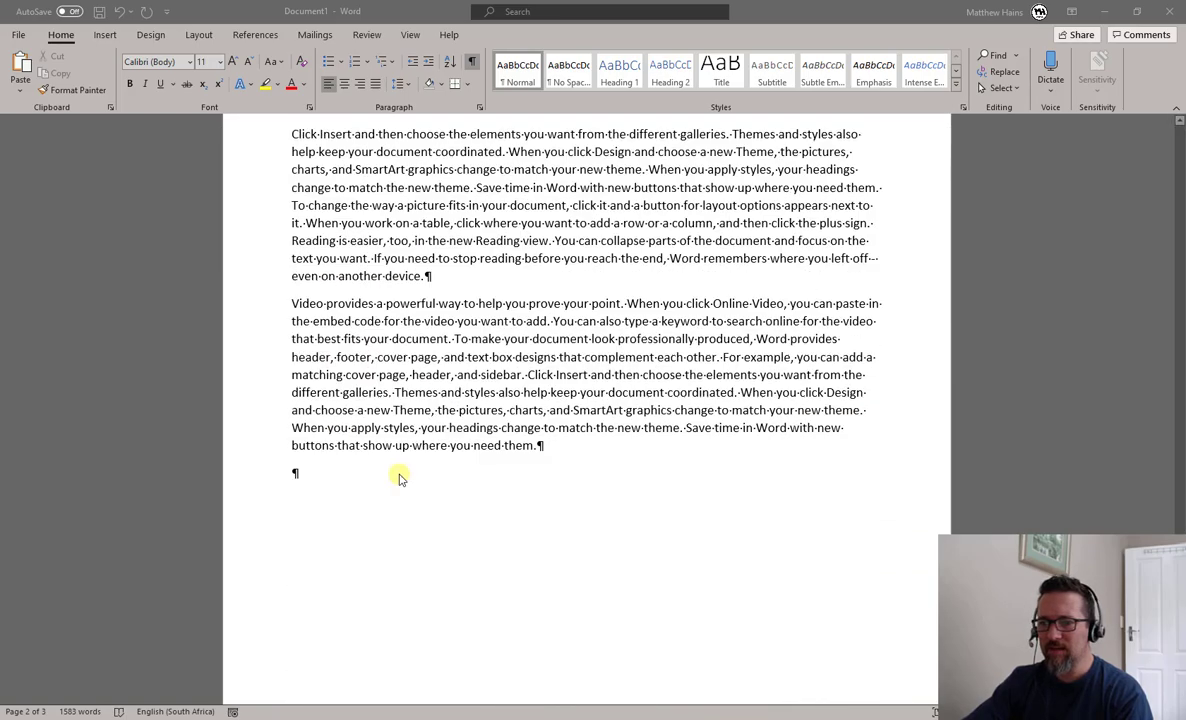
scroll(398, 478, "up", 15)
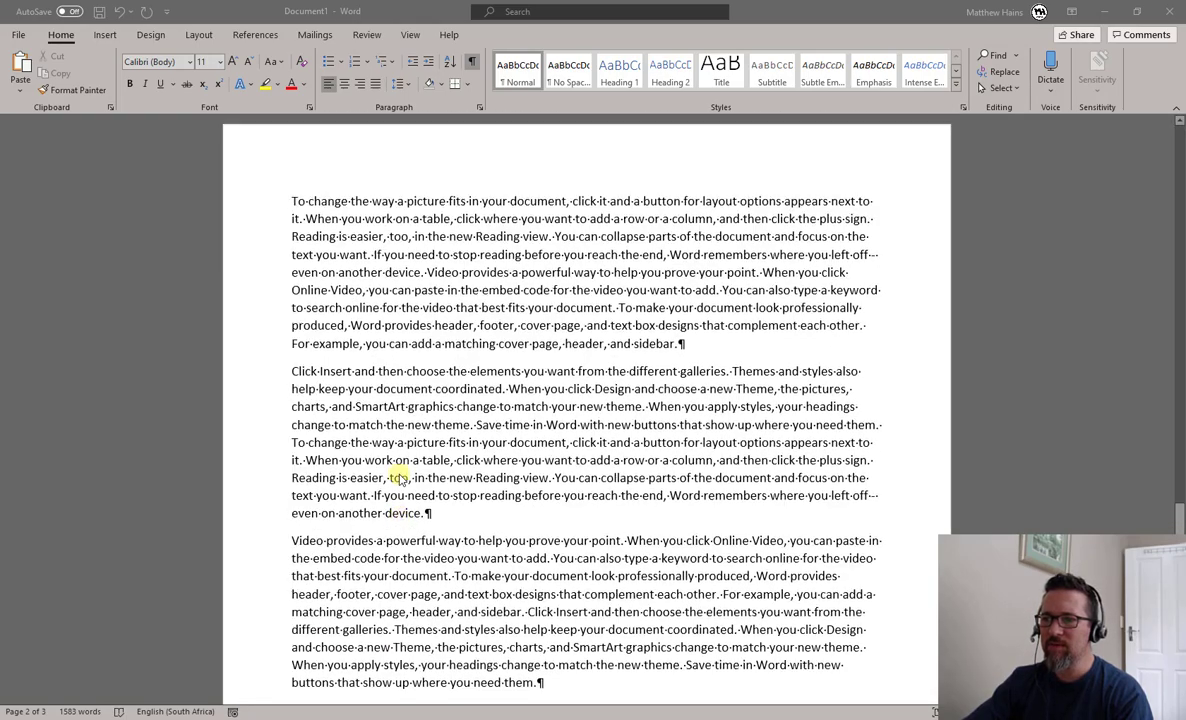
scroll(407, 470, "down", 2, "ctrl")
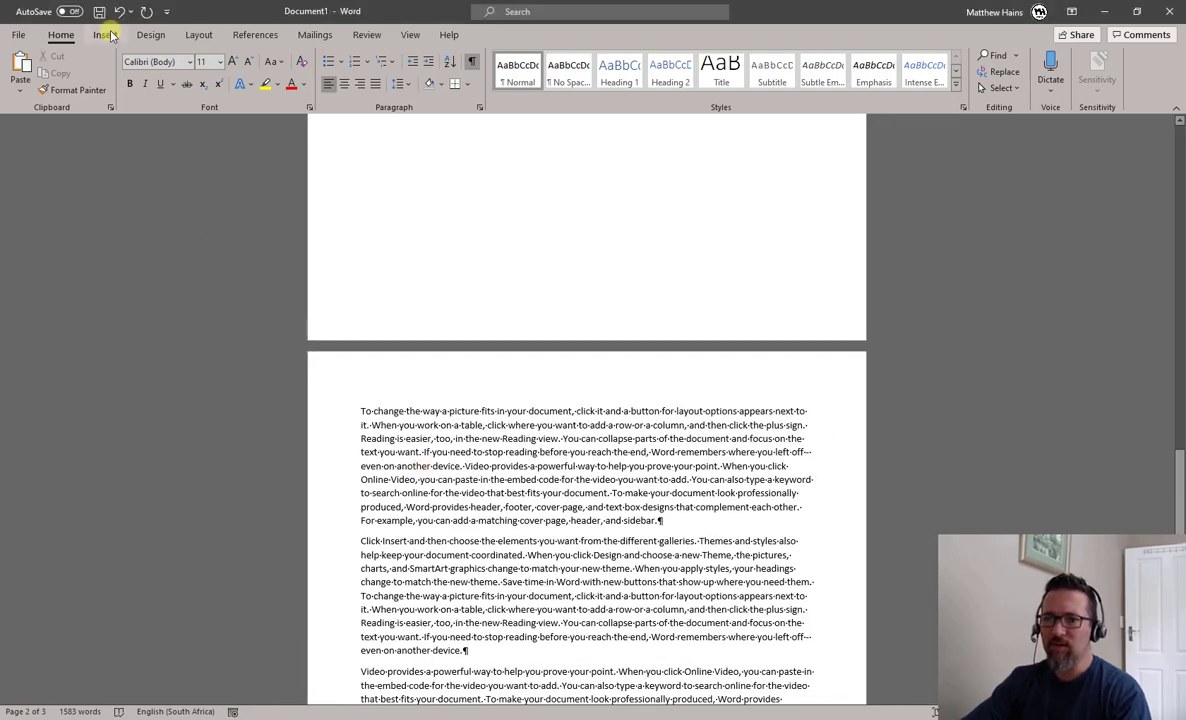
left_click(106, 37)
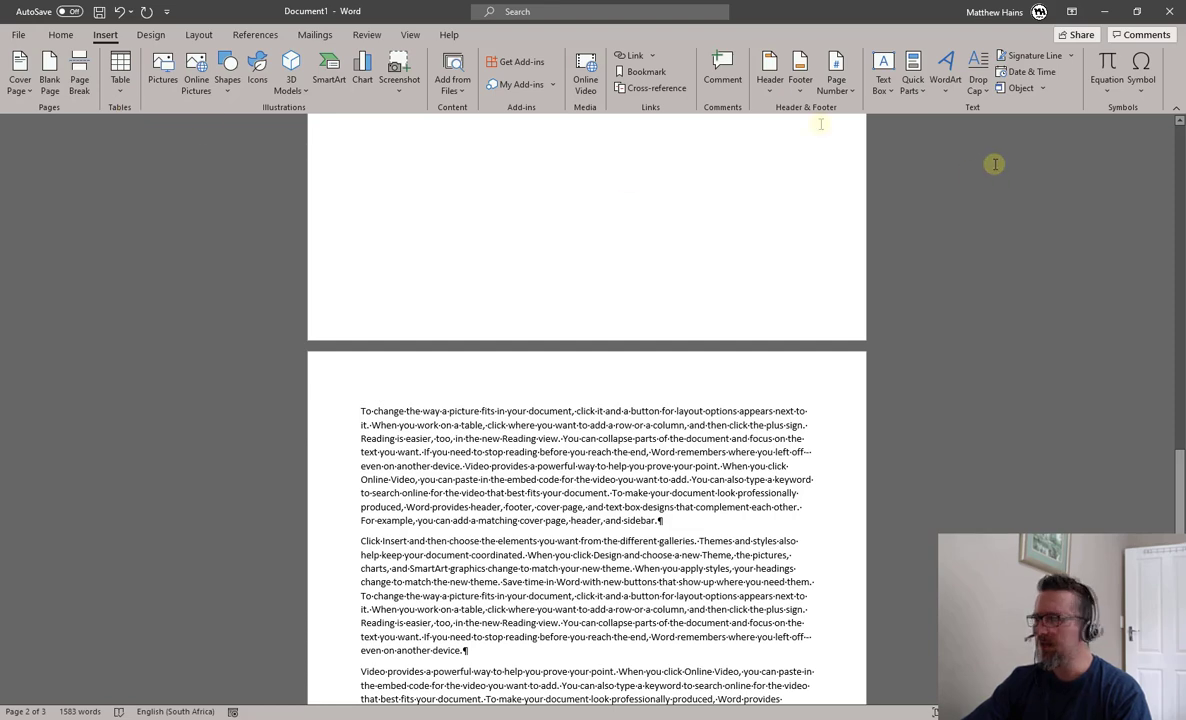
left_click(852, 92)
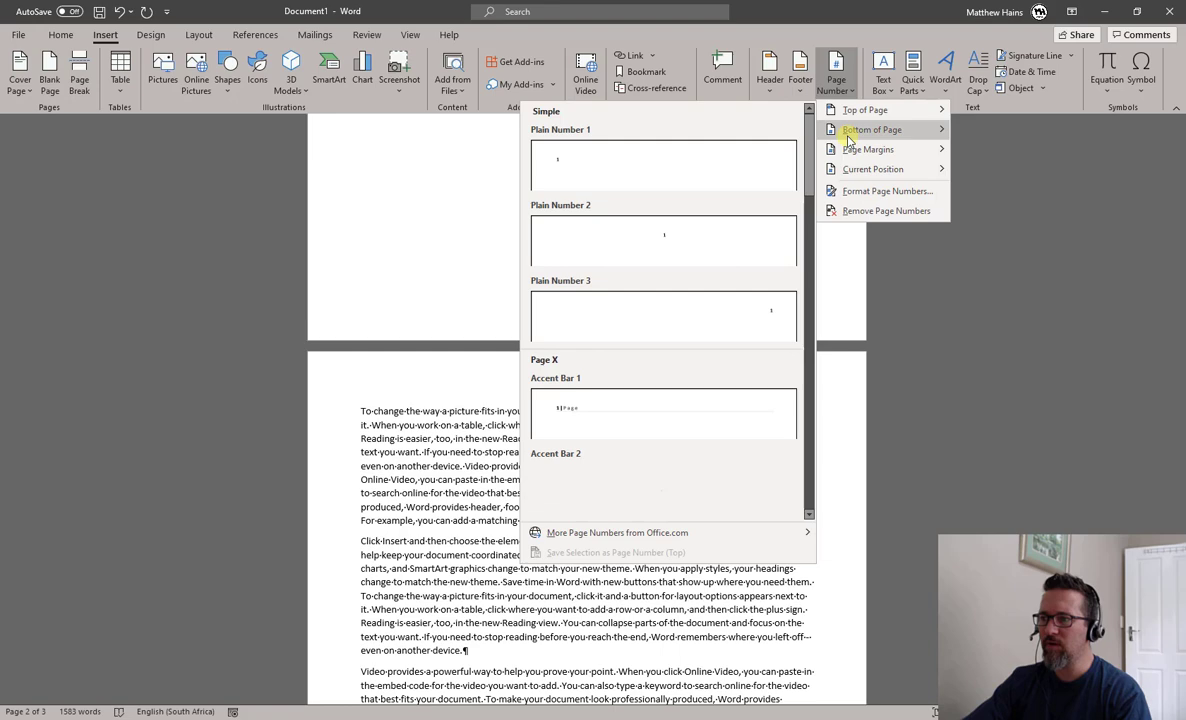
mouse_move(848, 135)
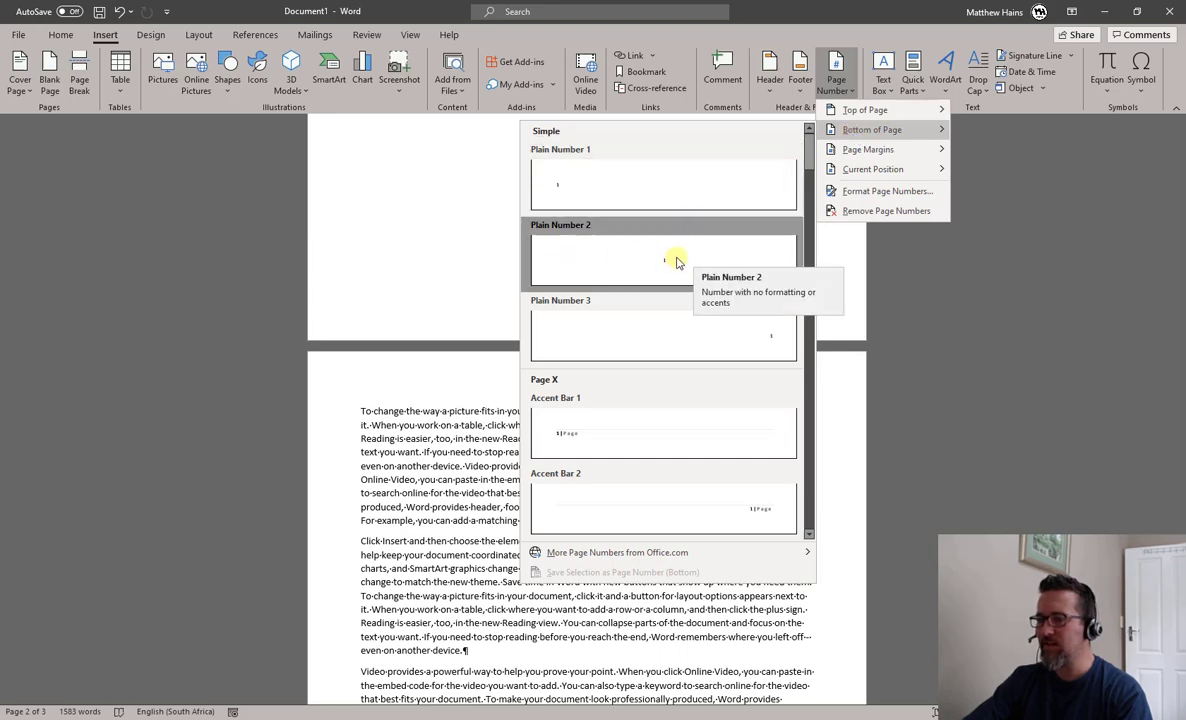
Add a plain centred page number to the bottom-of-page footer.
left_click(676, 261)
scroll(627, 390, "down", 3)
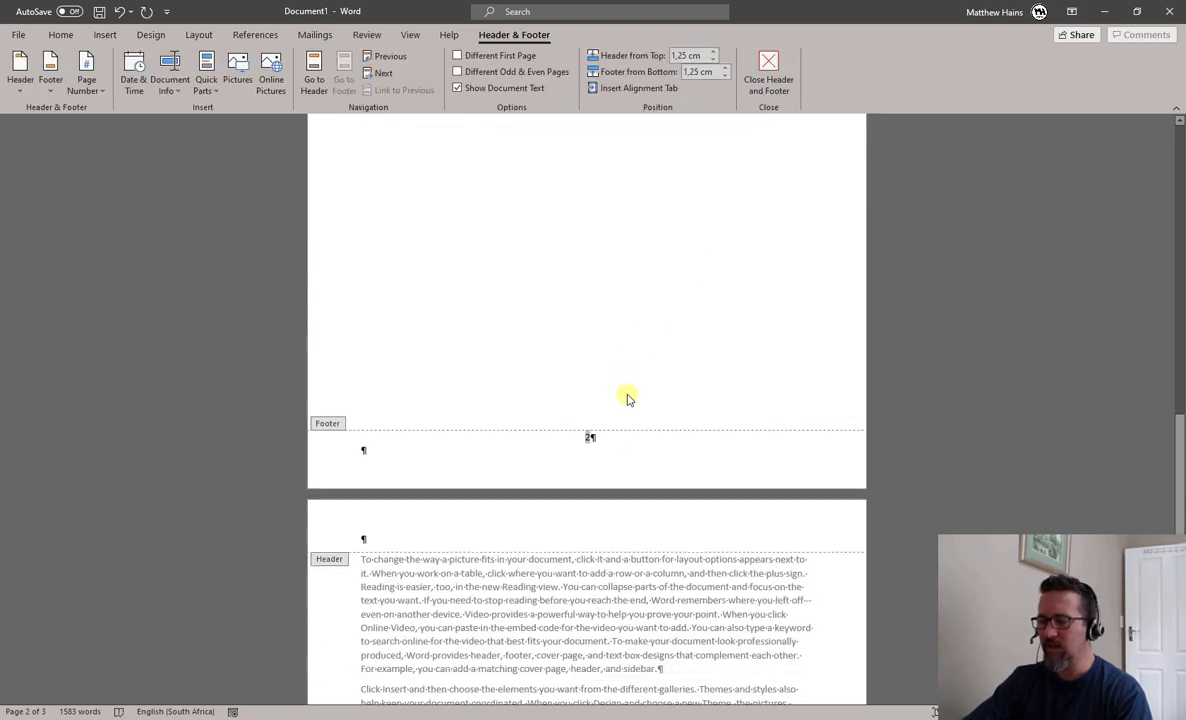
left_click(597, 447)
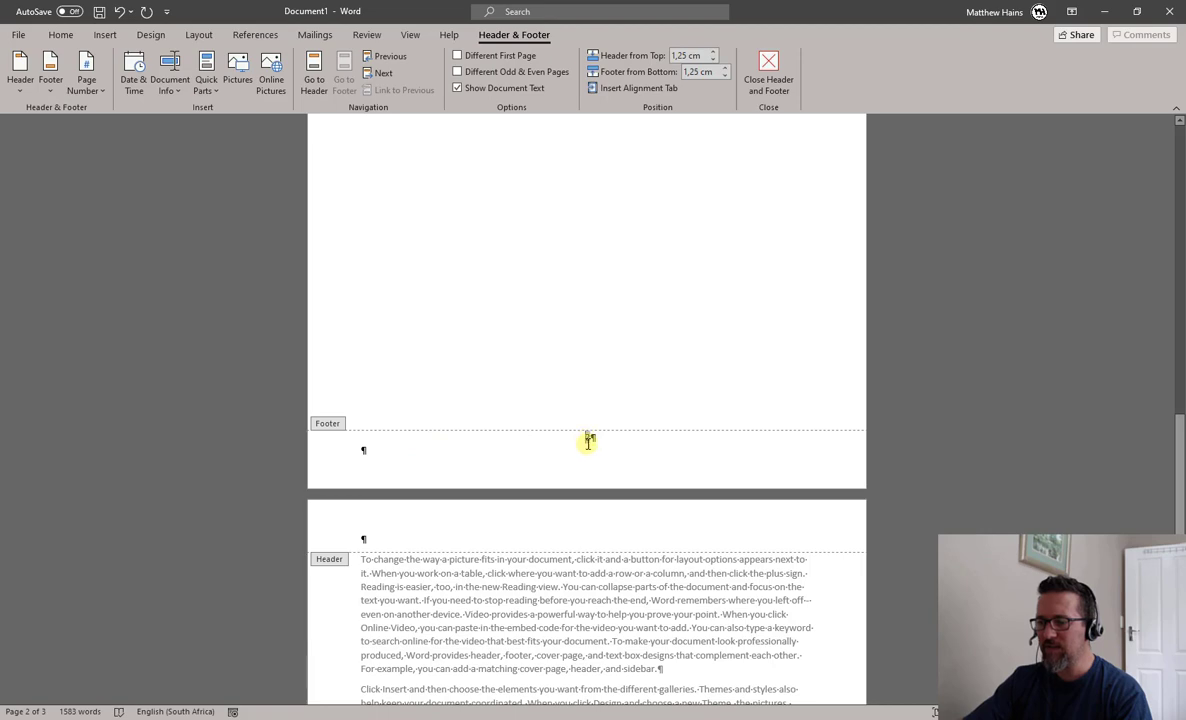
scroll(590, 439, "up", 5)
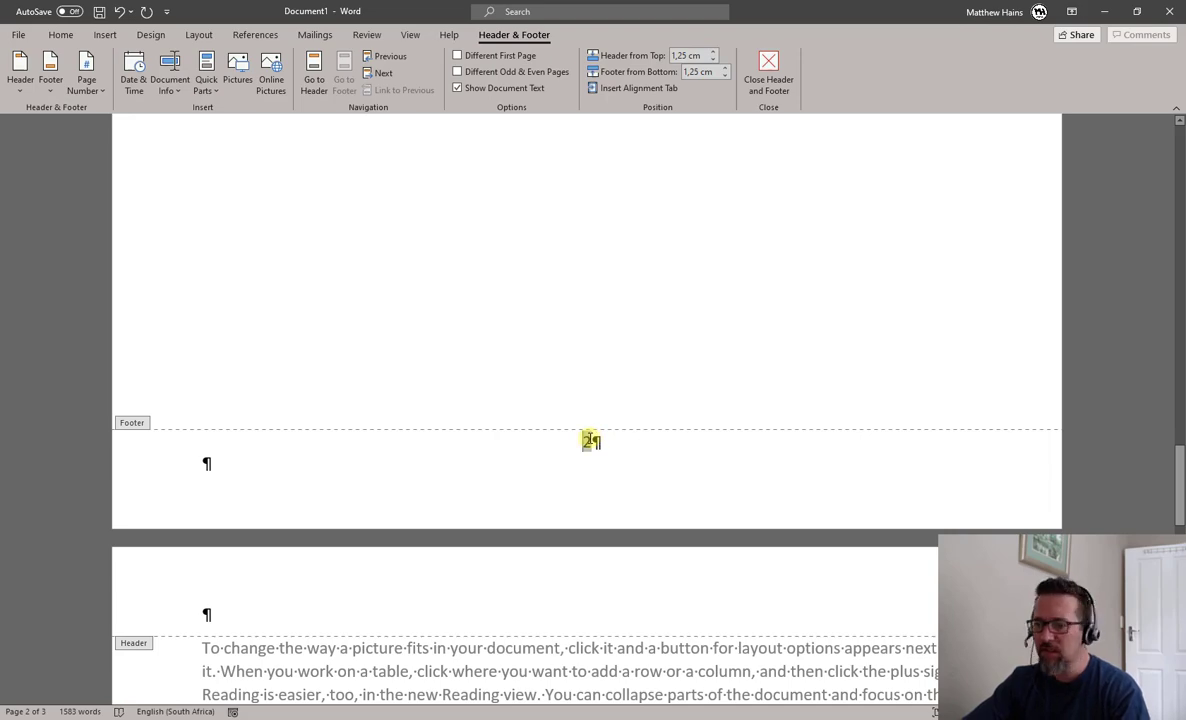
View the page number field's options, such as Update Field, and dismiss them.
right_click(586, 441)
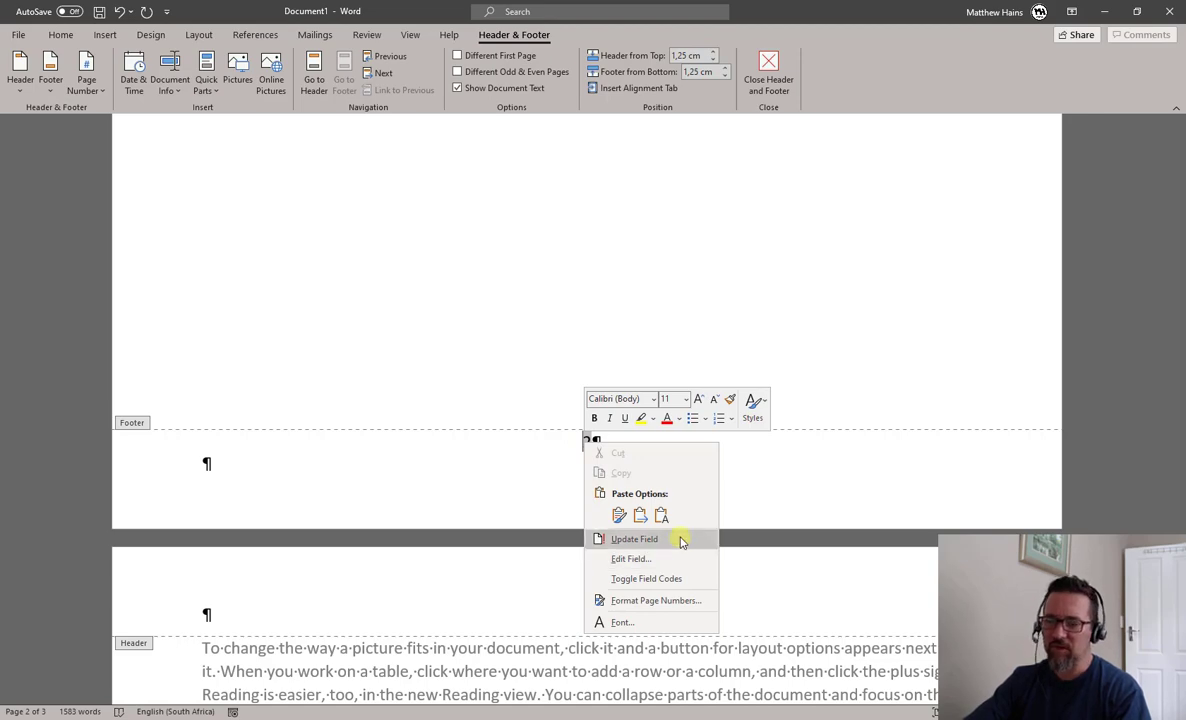
key("Escape")
scroll(701, 466, "down", 2)
scroll(707, 467, "down", 3)
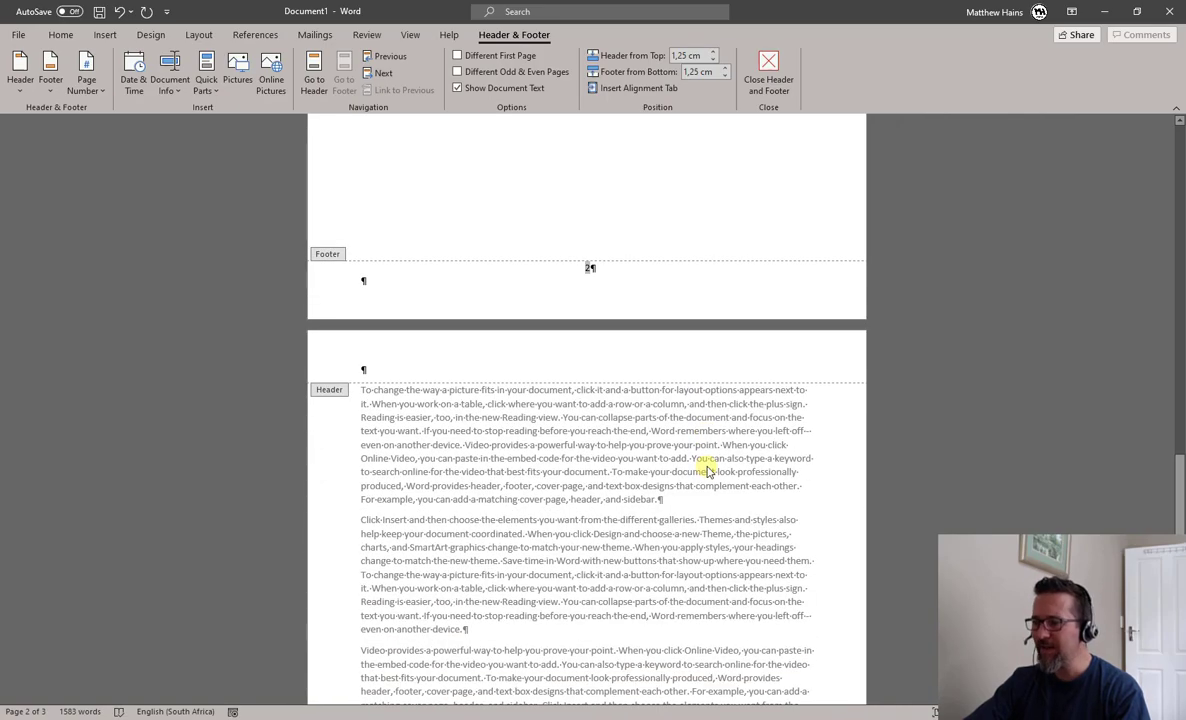
Leave footer editing and place the cursor before the first paragraph on page 3.
double_click(588, 395)
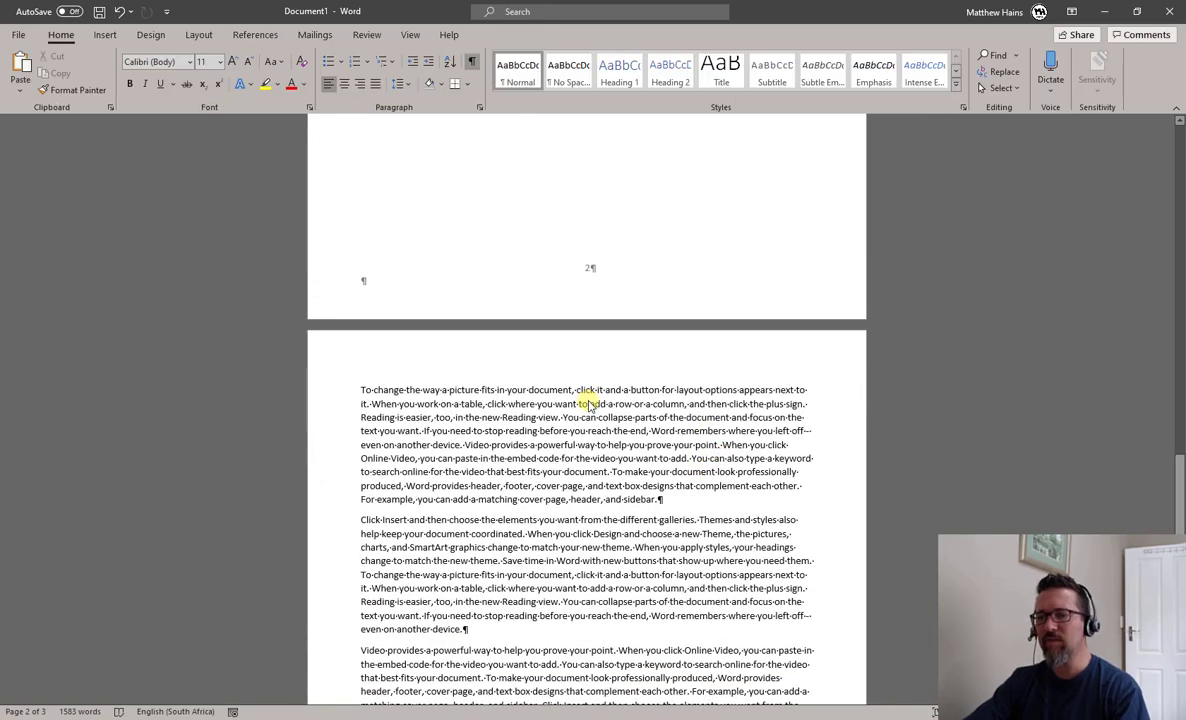
scroll(588, 403, "down", 6)
scroll(588, 401, "up", 4)
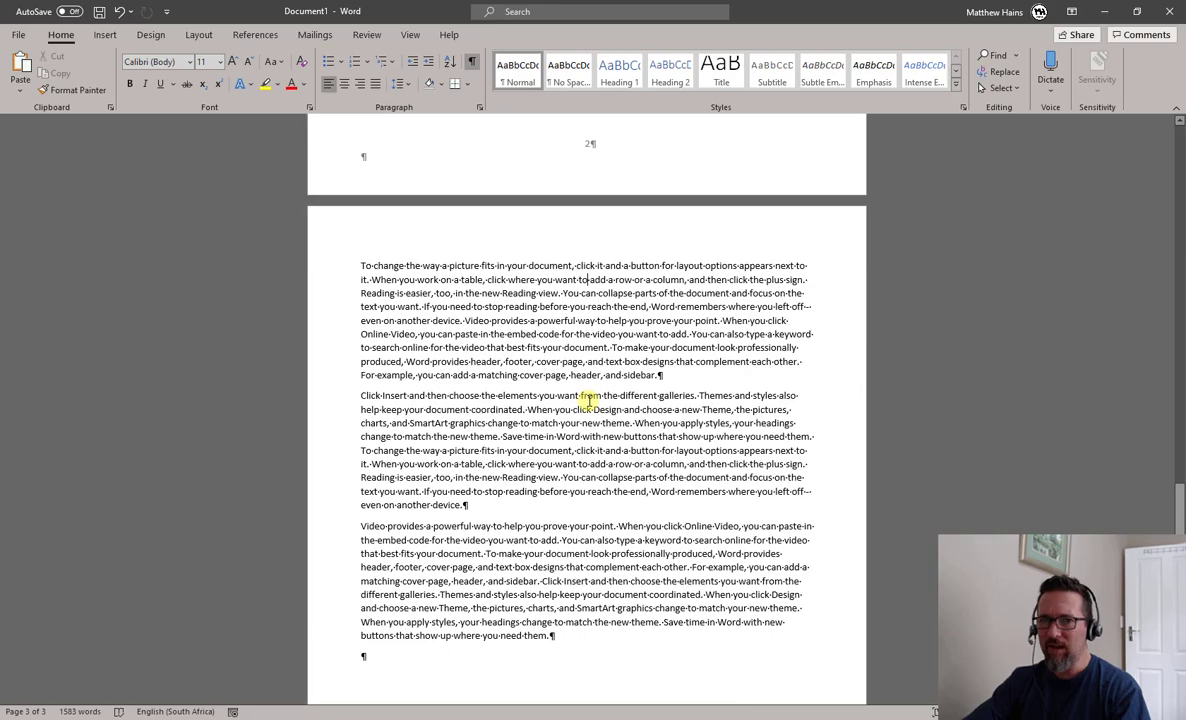
scroll(470, 423, "up", 3)
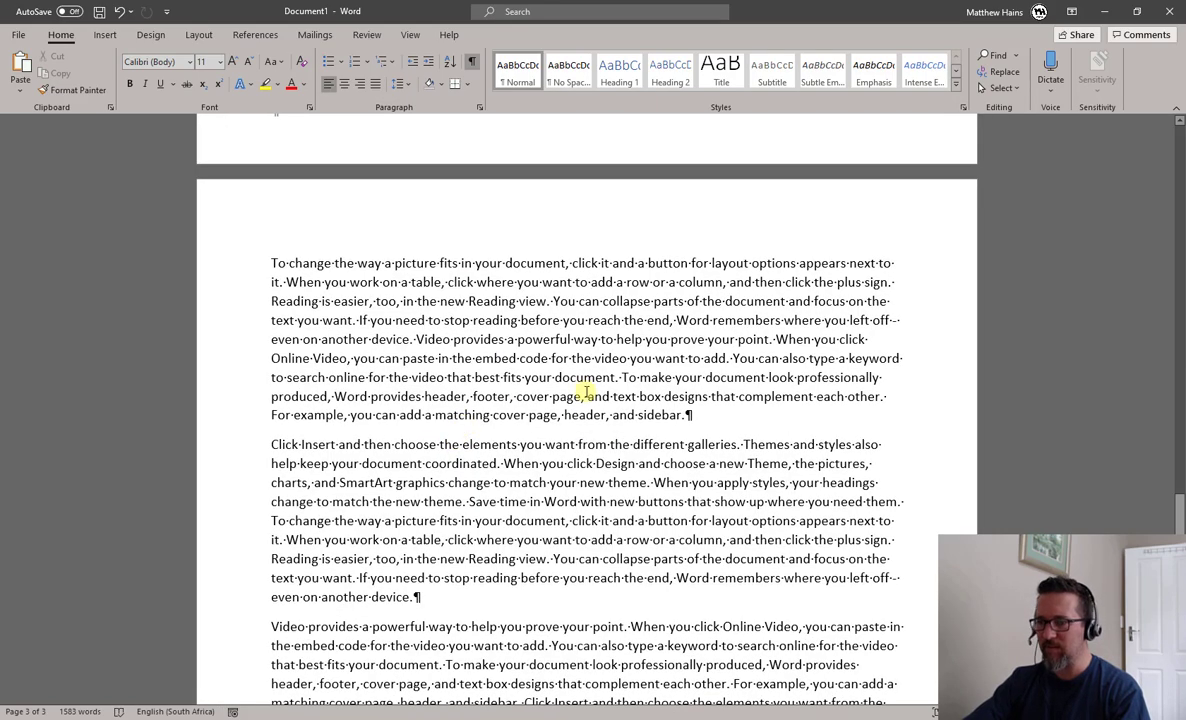
left_click(271, 262)
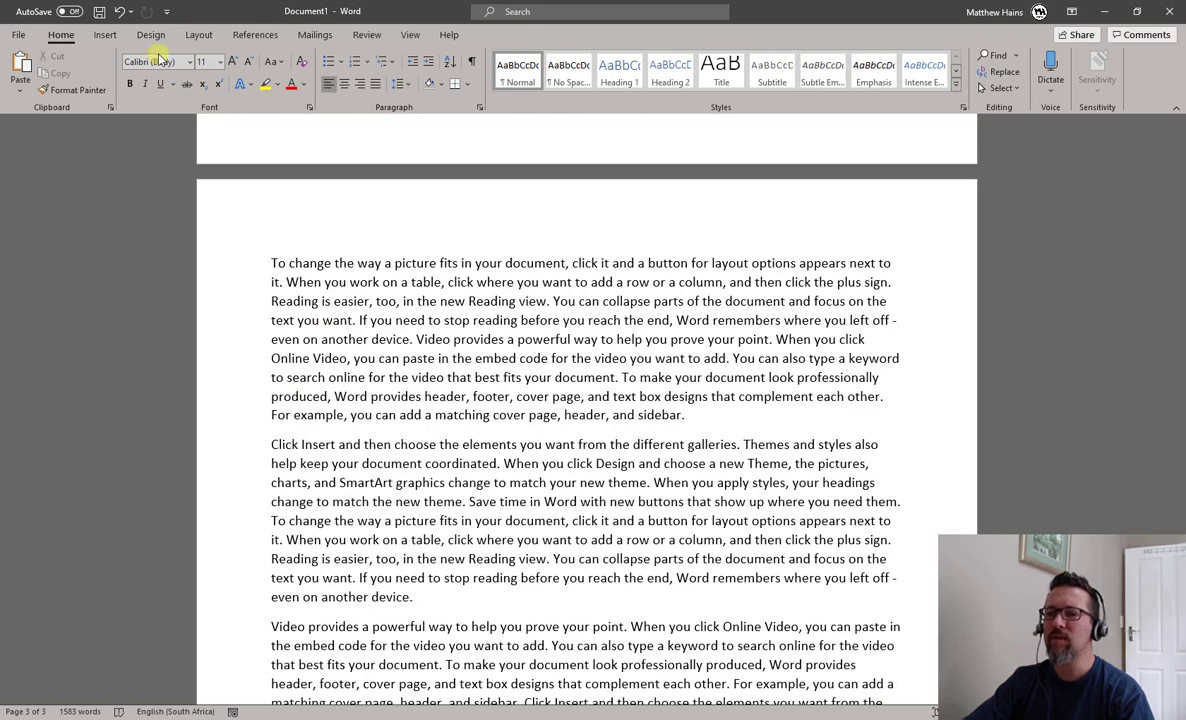
Apply Continuous line numbering to the whole document.
left_click(198, 34)
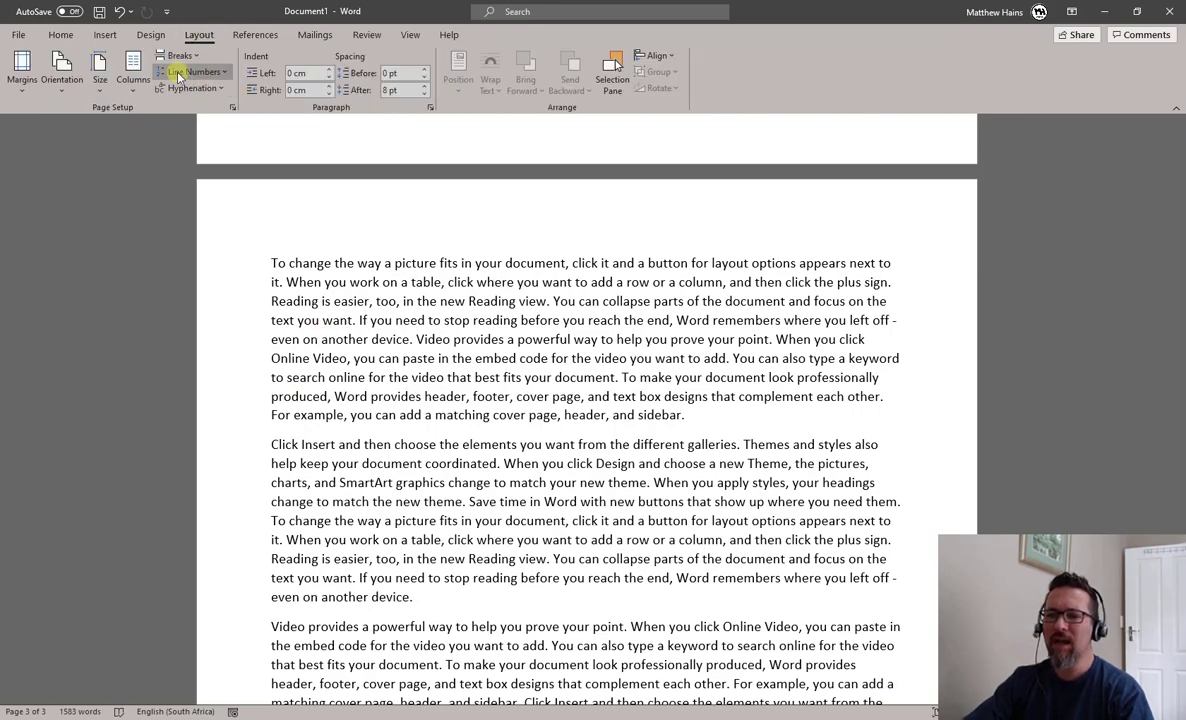
left_click(226, 73)
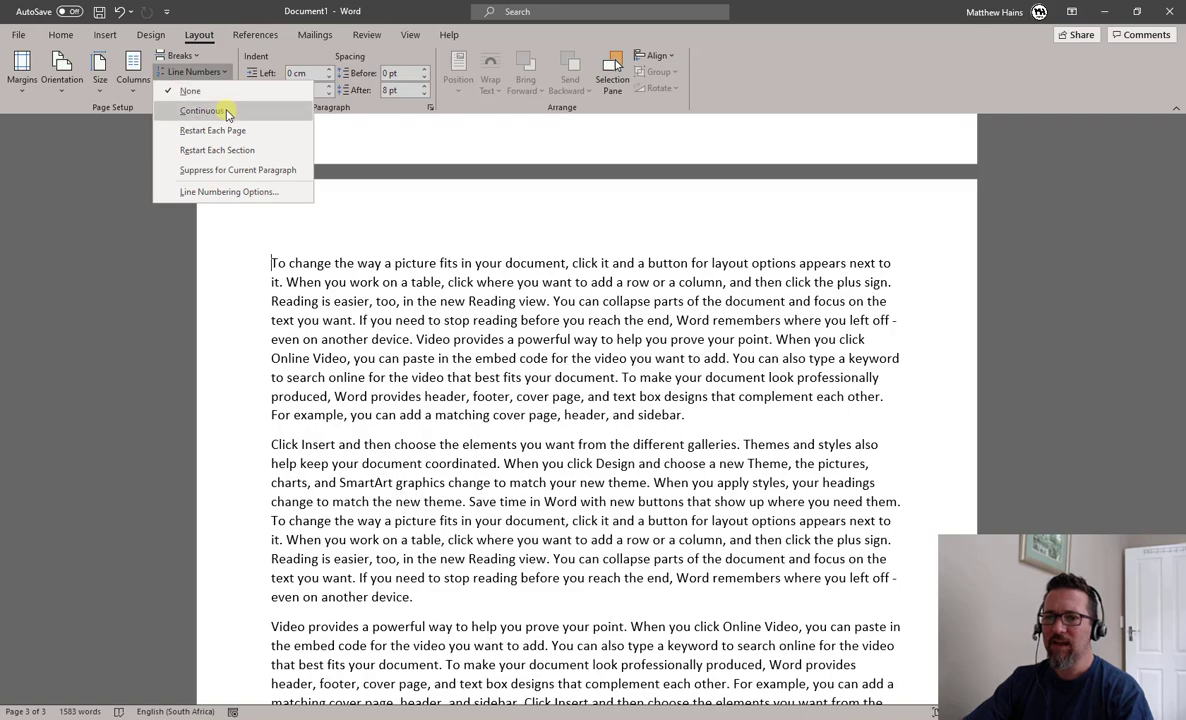
left_click(227, 113)
scroll(513, 393, "down", 5)
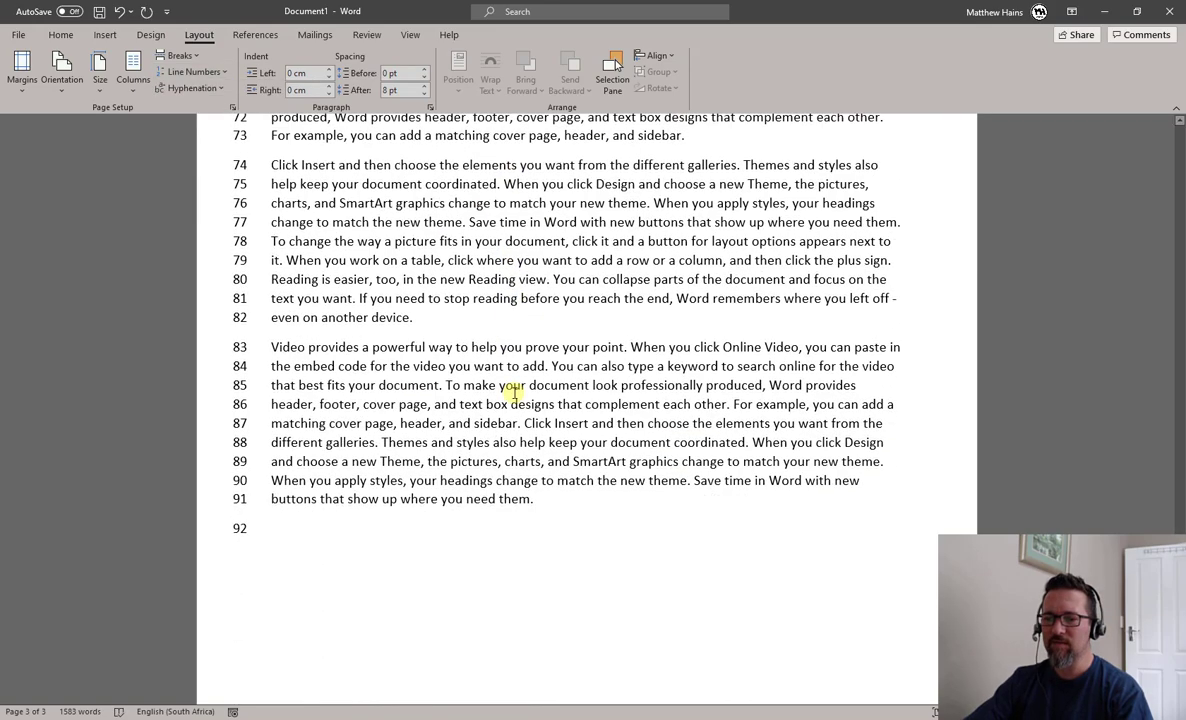
scroll(513, 393, "down", 4)
scroll(513, 393, "up", 14)
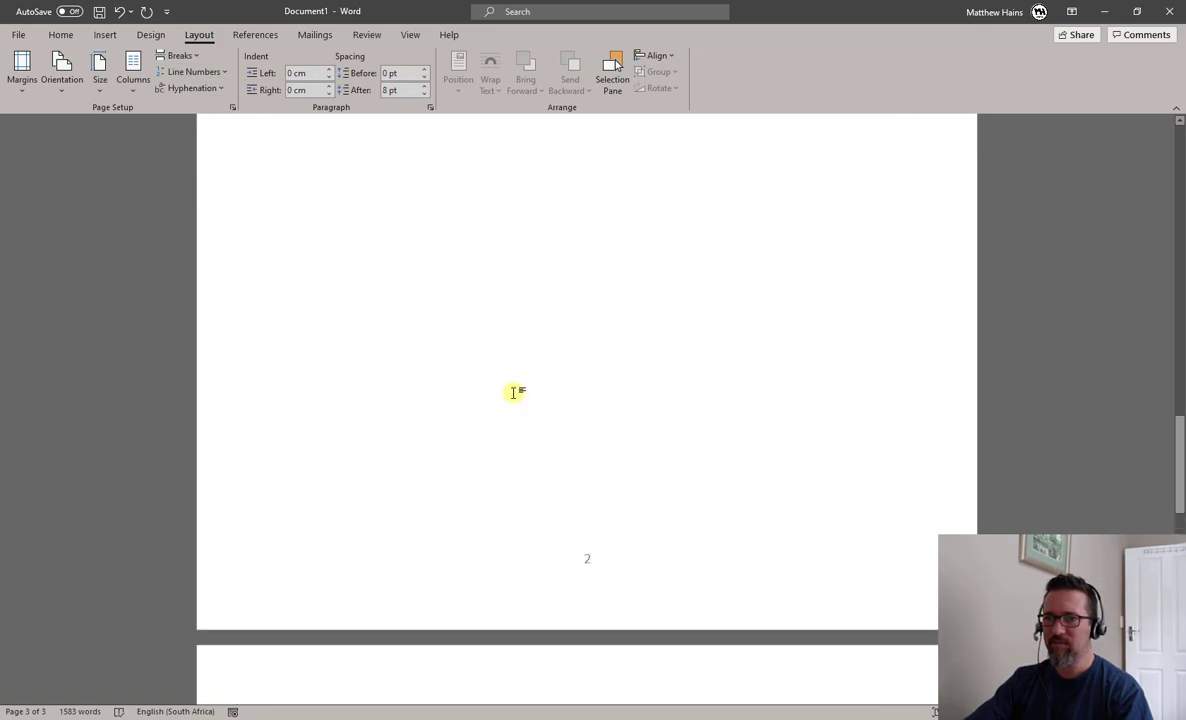
scroll(513, 395, "up", 3)
scroll(513, 393, "up", 7)
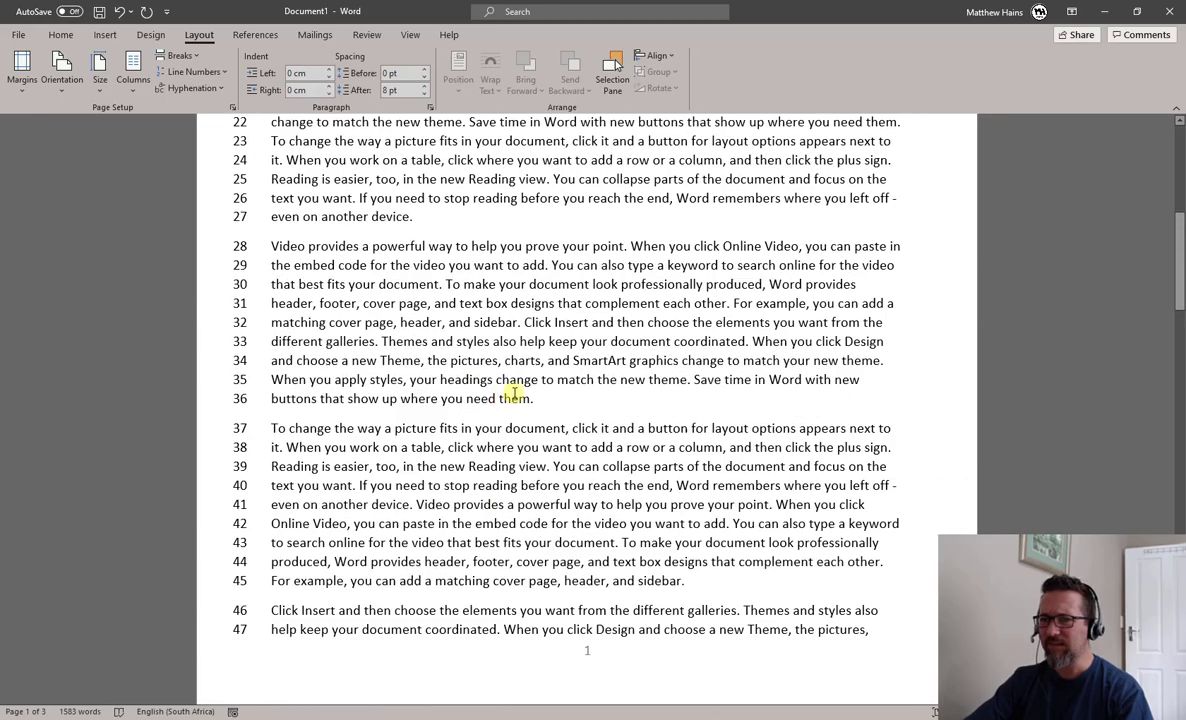
Set Line Numbers to None and place the cursor at the start of page 1.
left_click(306, 246)
scroll(306, 246, "up", 5)
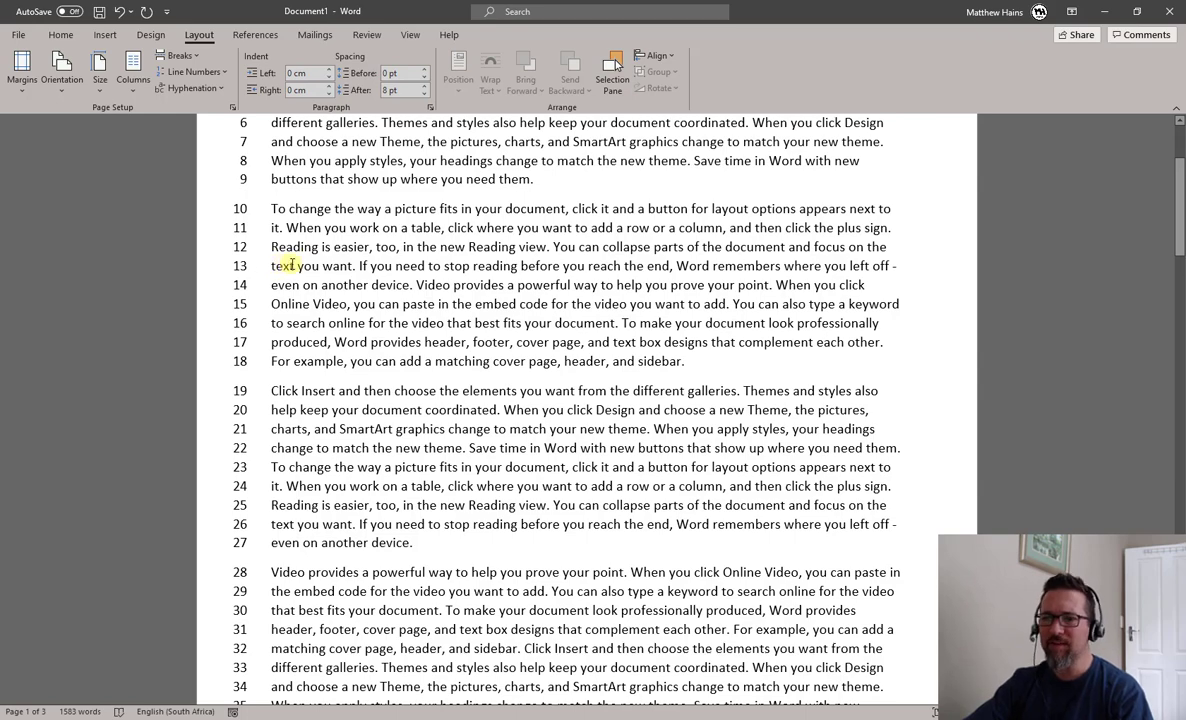
left_click(214, 73)
left_click(224, 90)
scroll(394, 284, "down", 3, "ctrl")
scroll(394, 284, "up", 15)
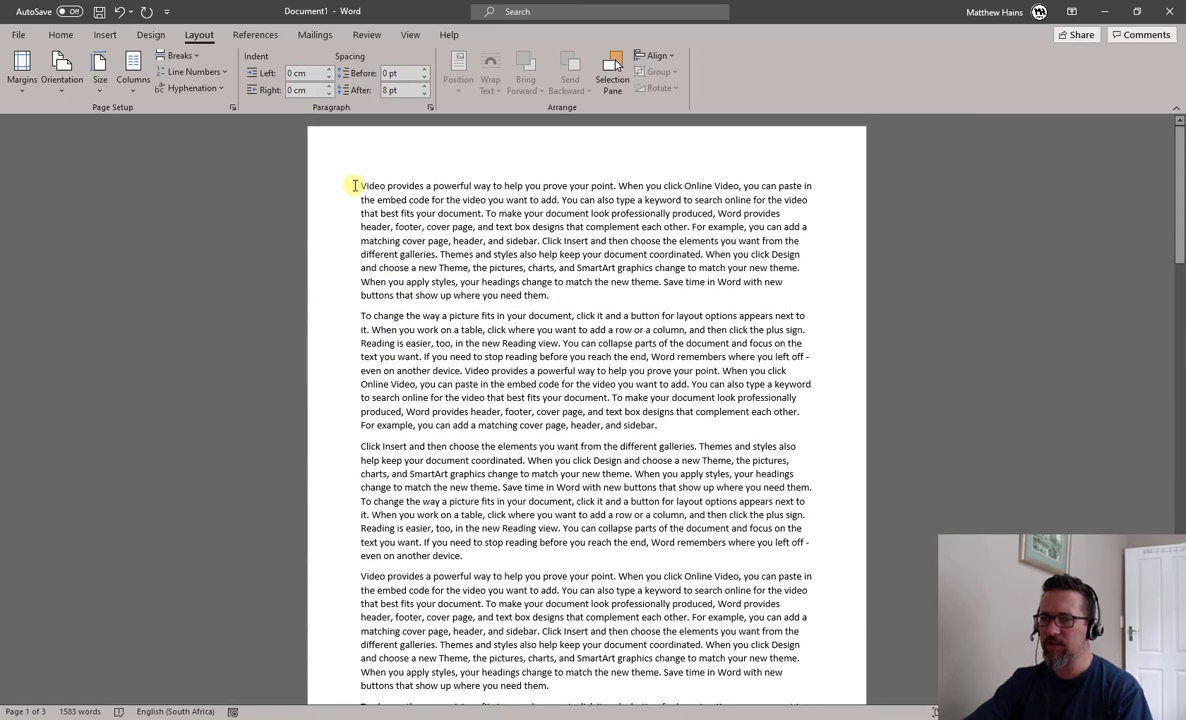
left_click(360, 187)
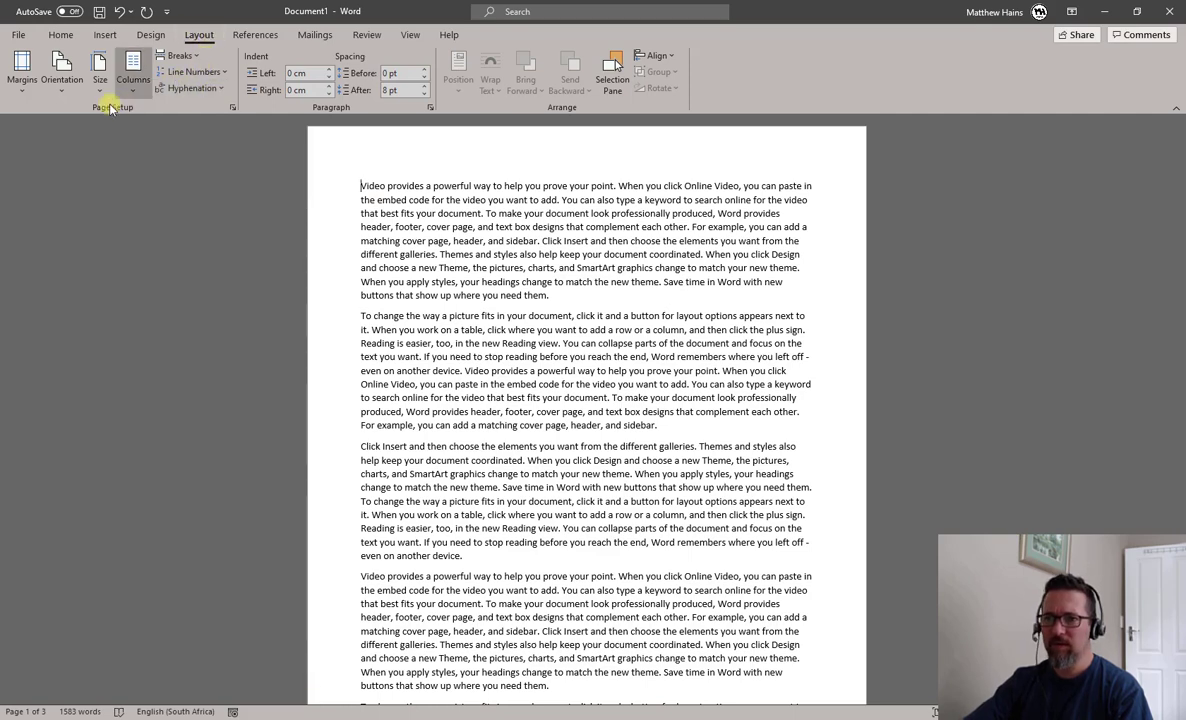
left_click(196, 58)
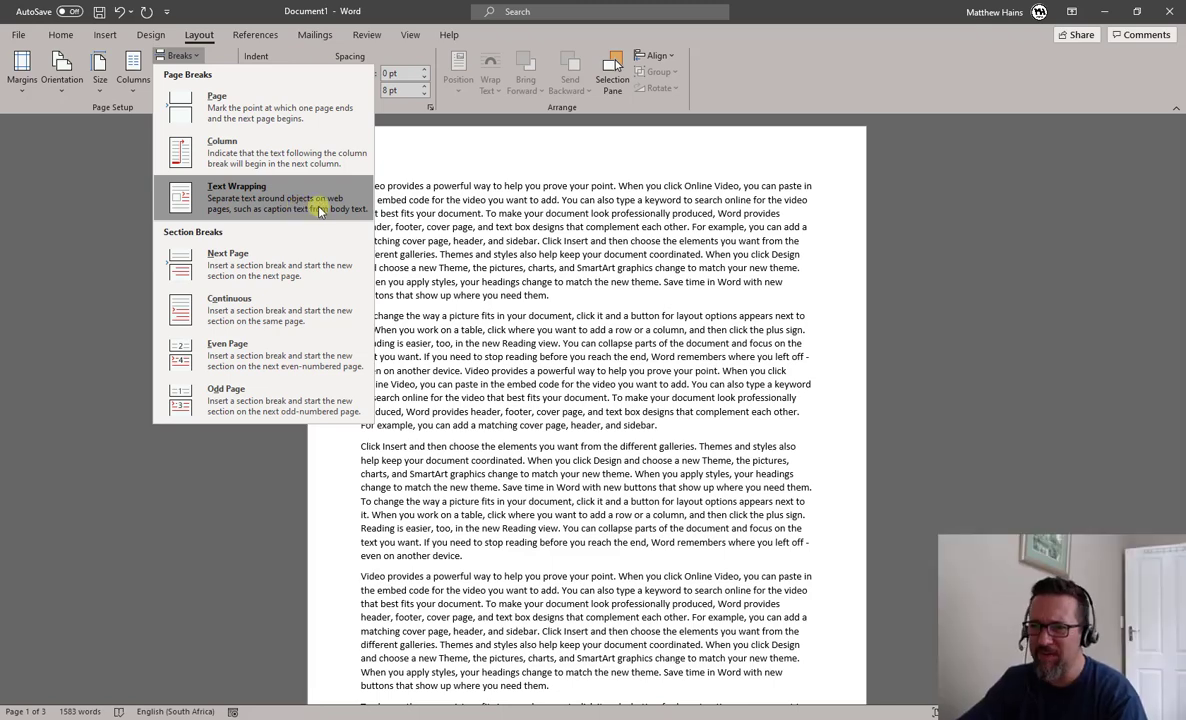
left_click(428, 207)
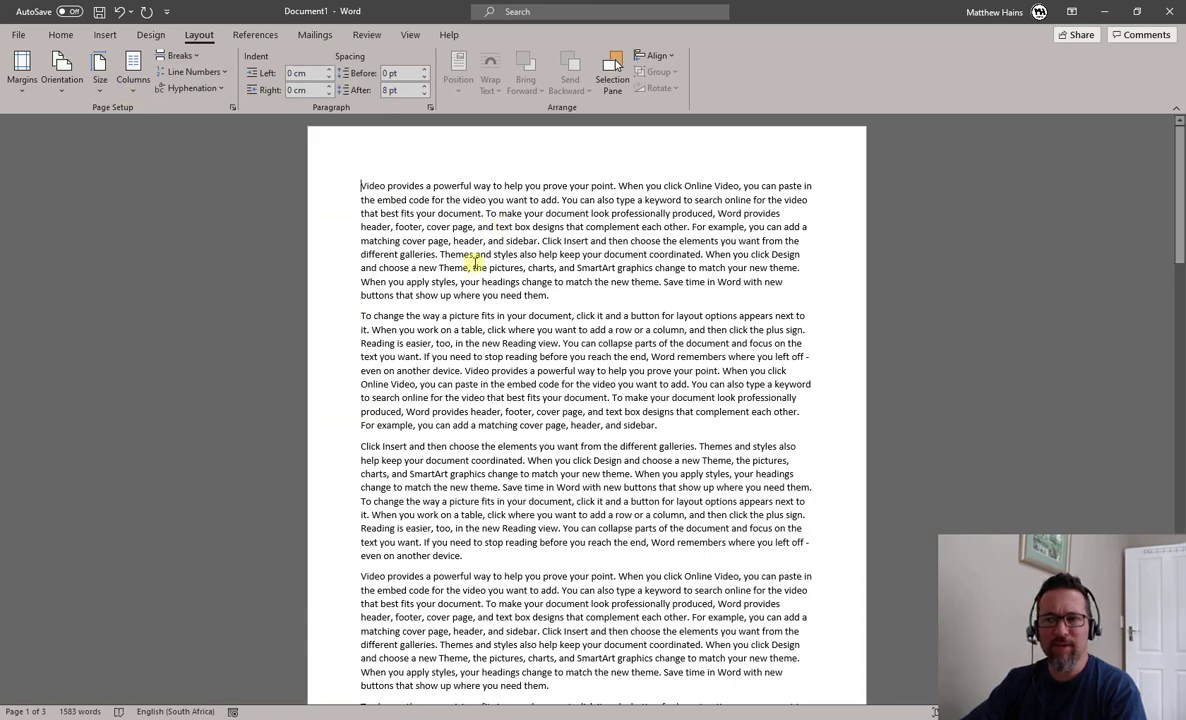
Insert a Page Break so 'To change the way a picture fits' begins page 2.
scroll(467, 295, "down", 7)
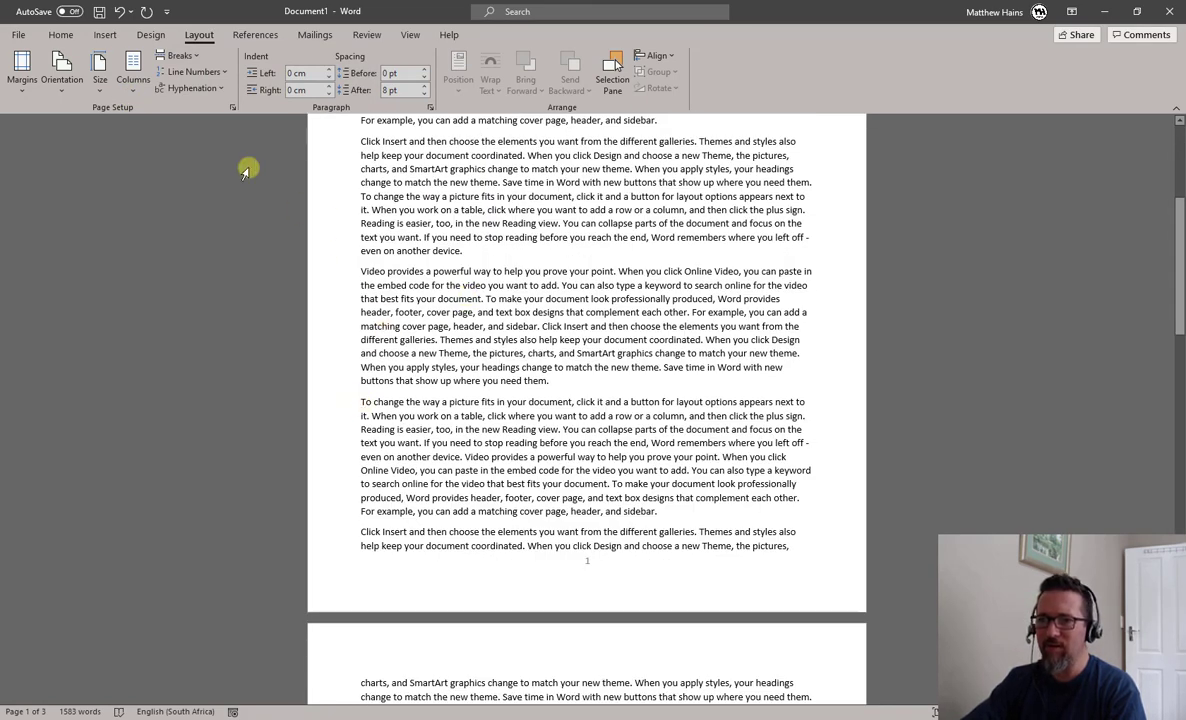
left_click(105, 35)
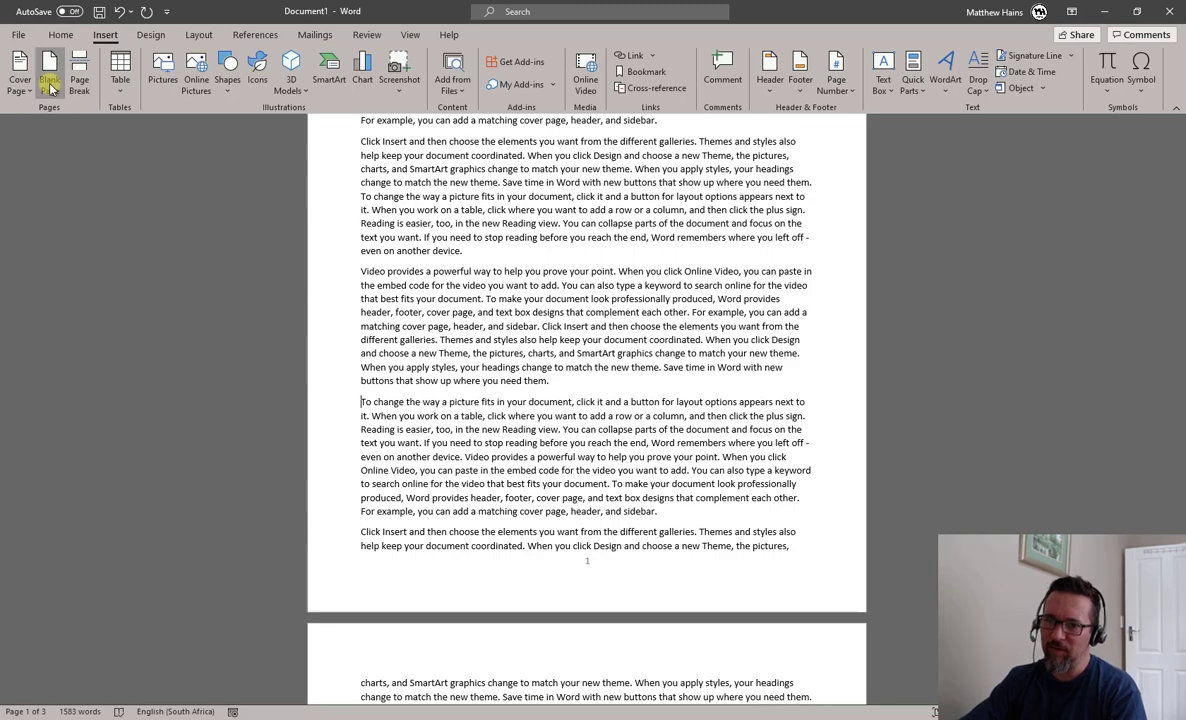
left_click(80, 85)
scroll(557, 353, "down", 2)
scroll(557, 353, "down", 3)
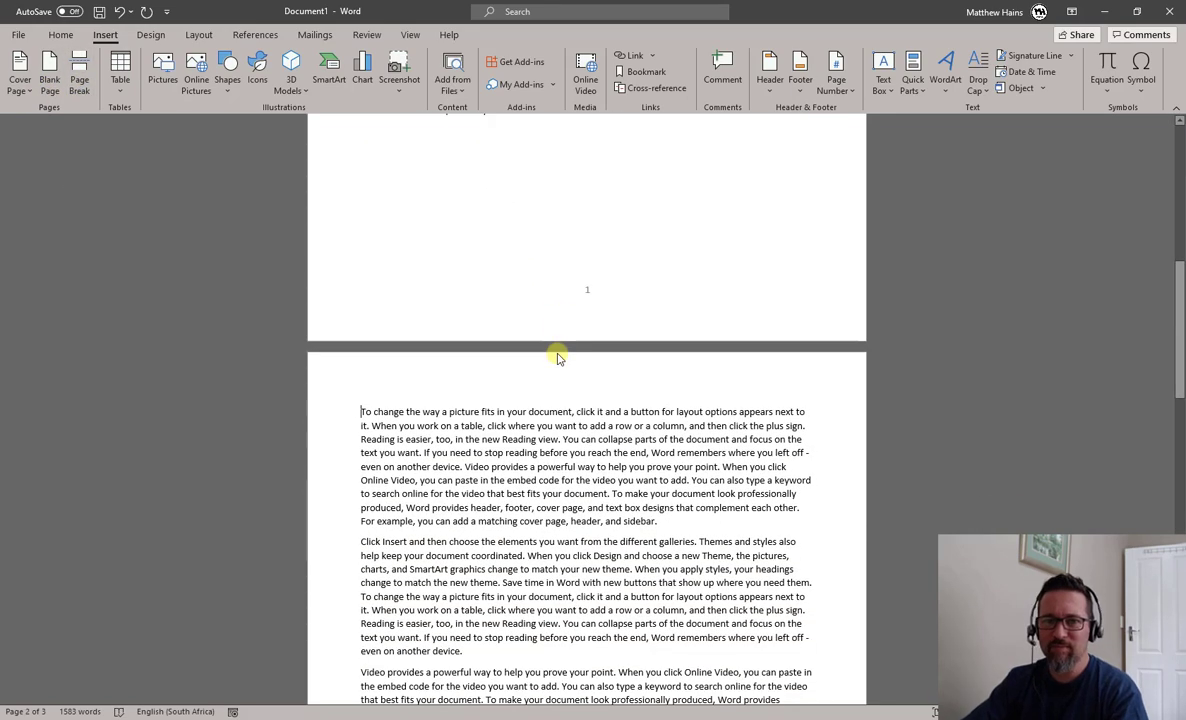